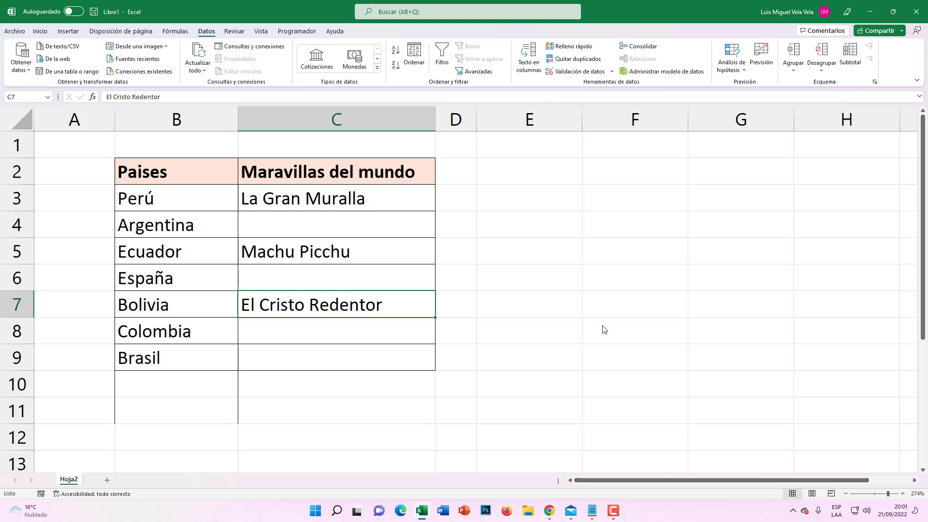
- Select empty cell E3 and bring up its Validación de datos settings
click(154, 198)
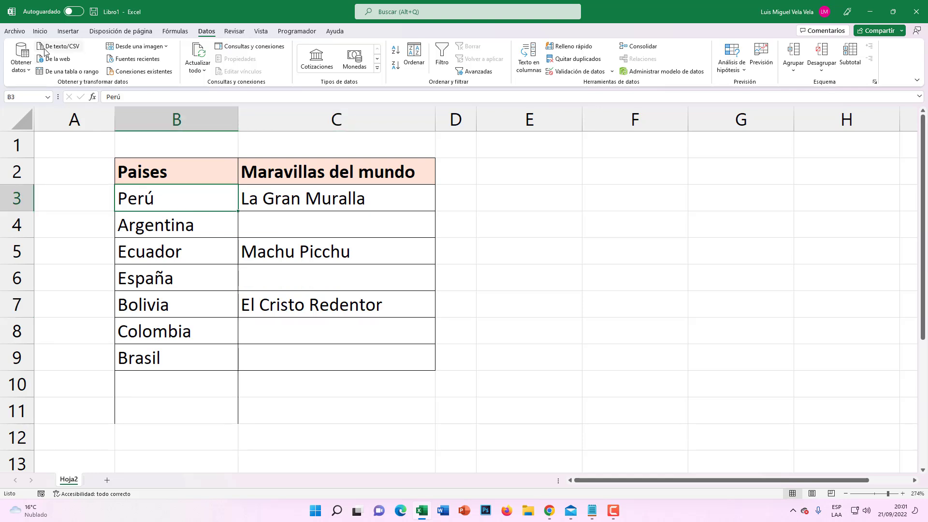
click(40, 32)
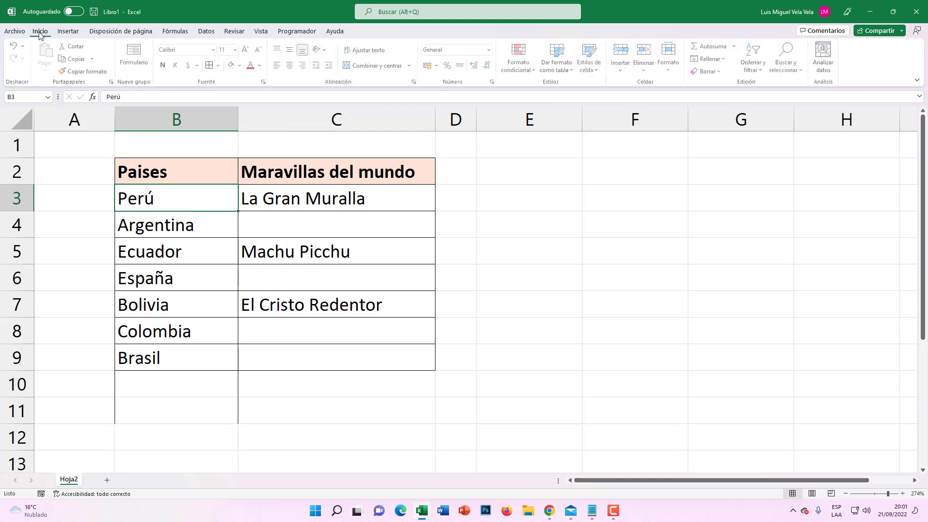
click(519, 197)
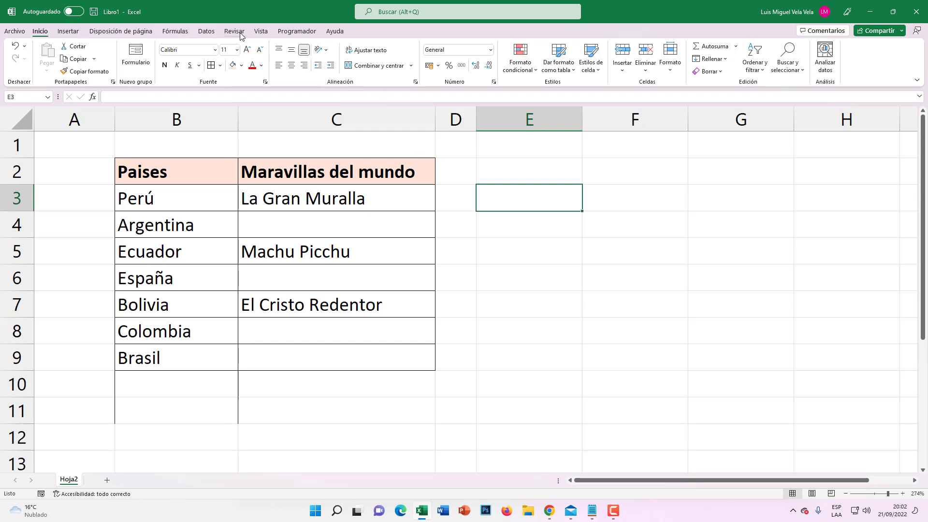
click(205, 31)
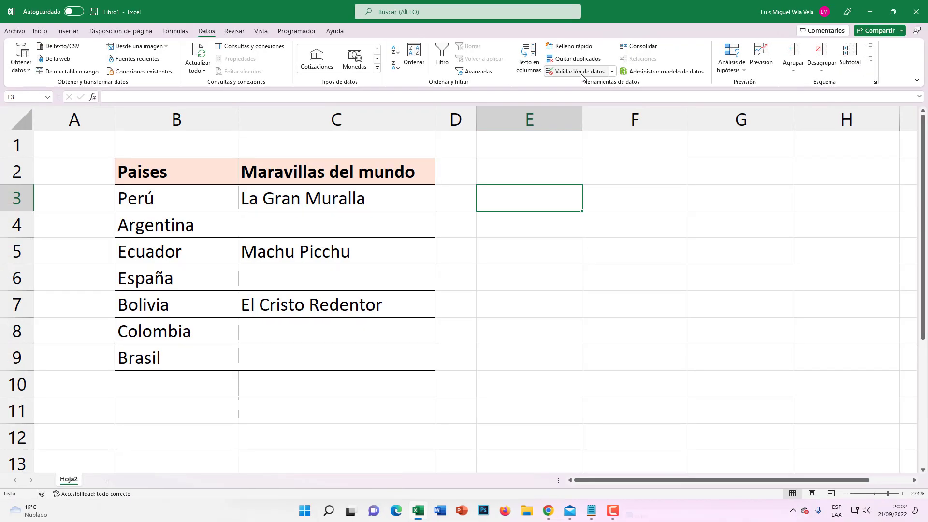
click(579, 71)
drag(552, 232, 618, 176)
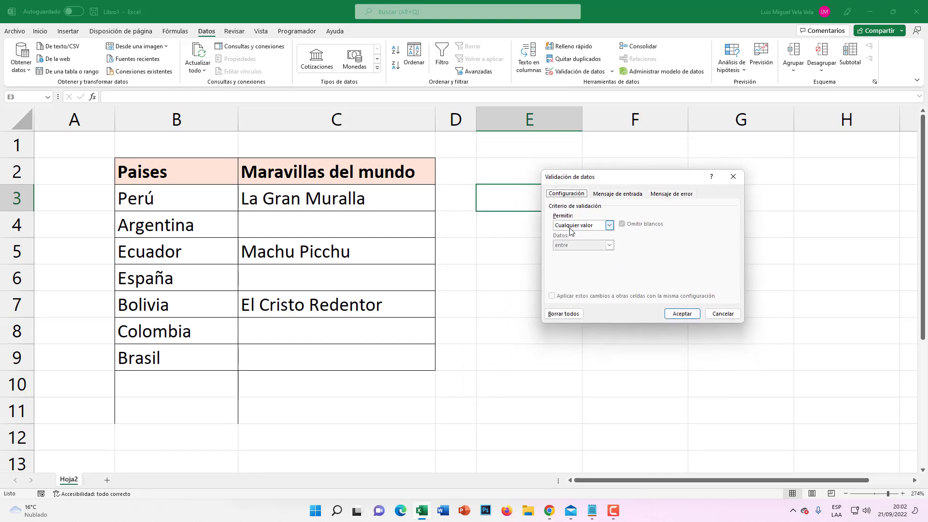
- Set E3's validation to Lista with source =$B$3:$B$12 and confirm
click(571, 225)
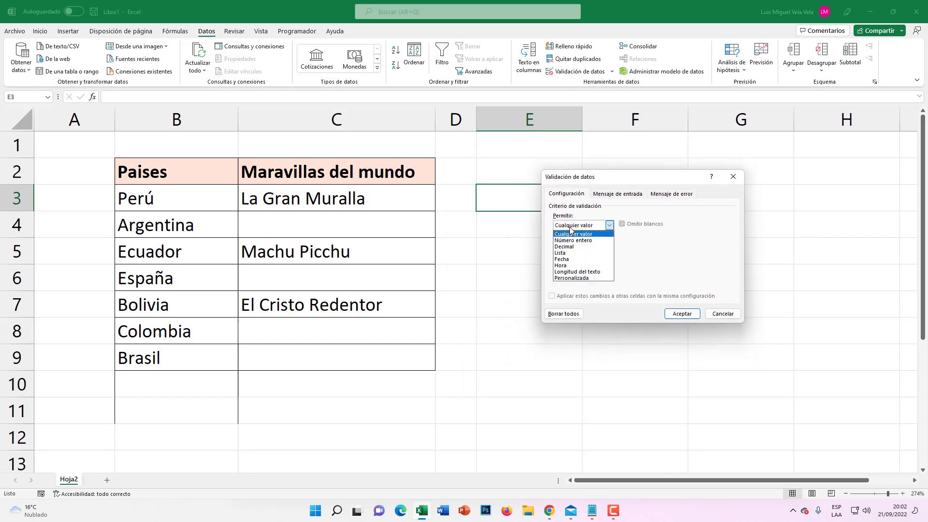
click(567, 253)
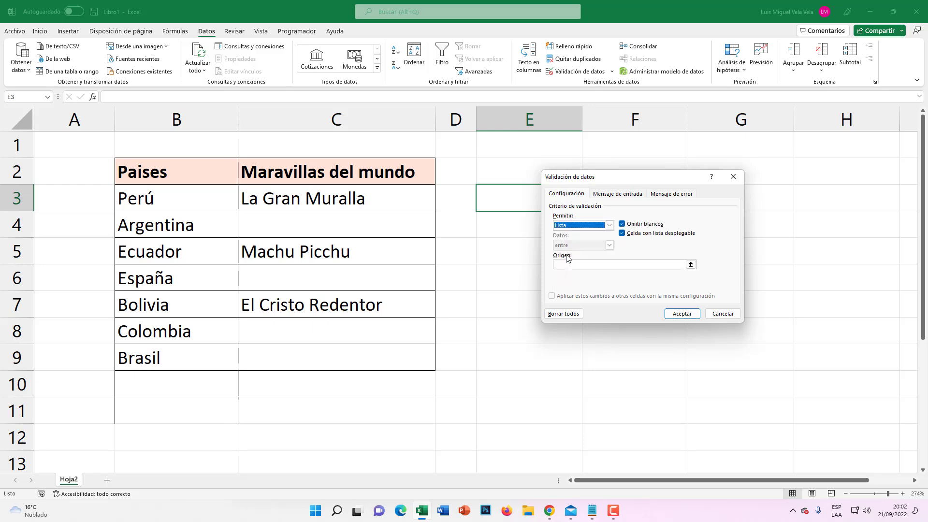
click(570, 266)
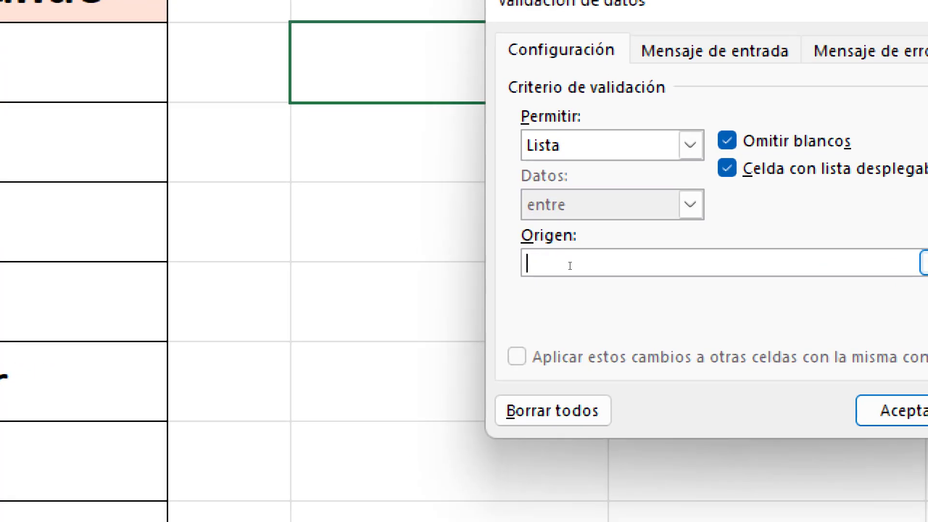
text(=)
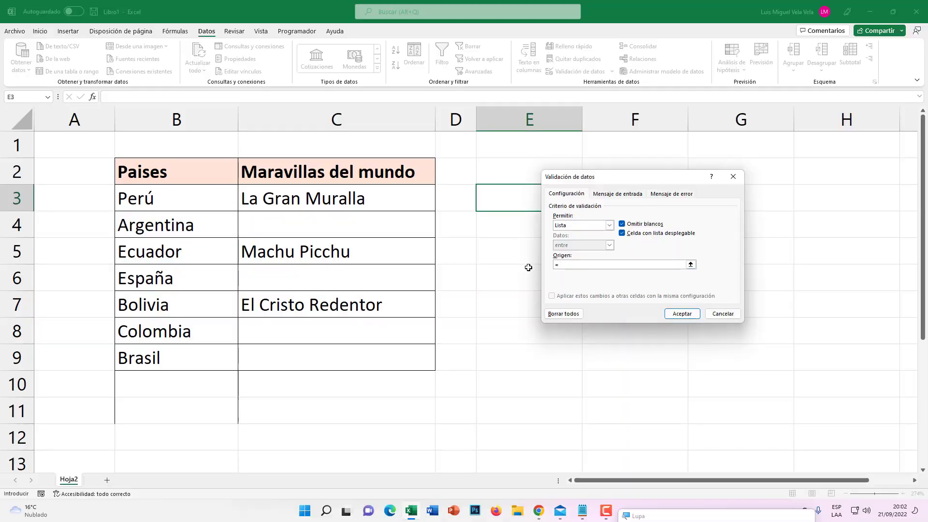
click(181, 208)
drag(182, 208, 180, 383)
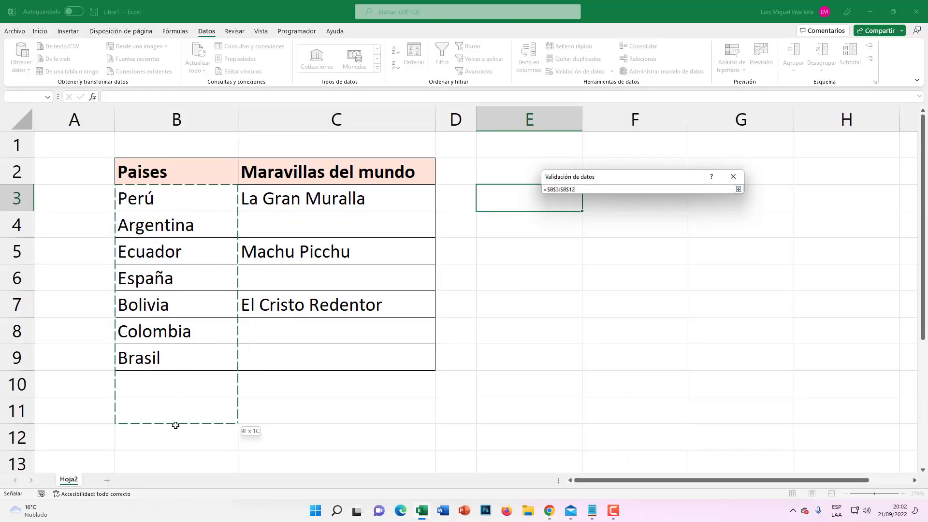
drag(180, 383, 181, 427)
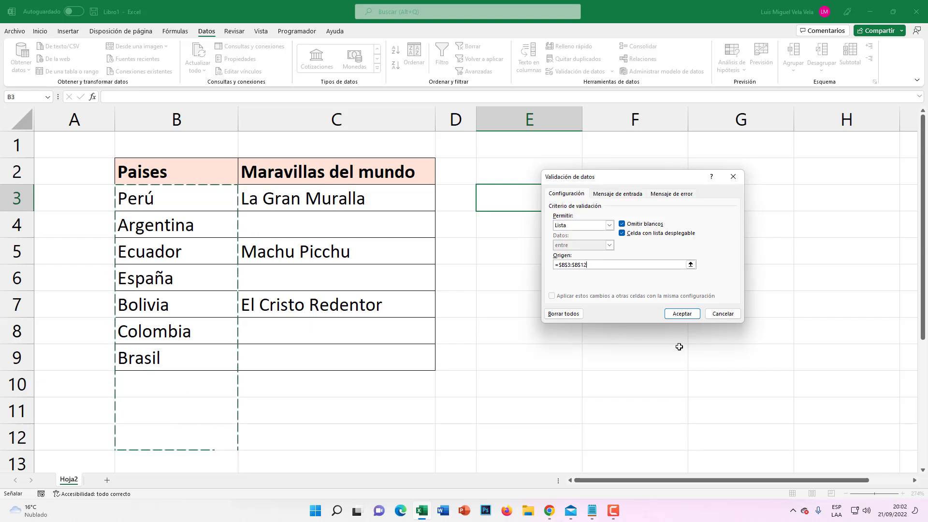
click(682, 314)
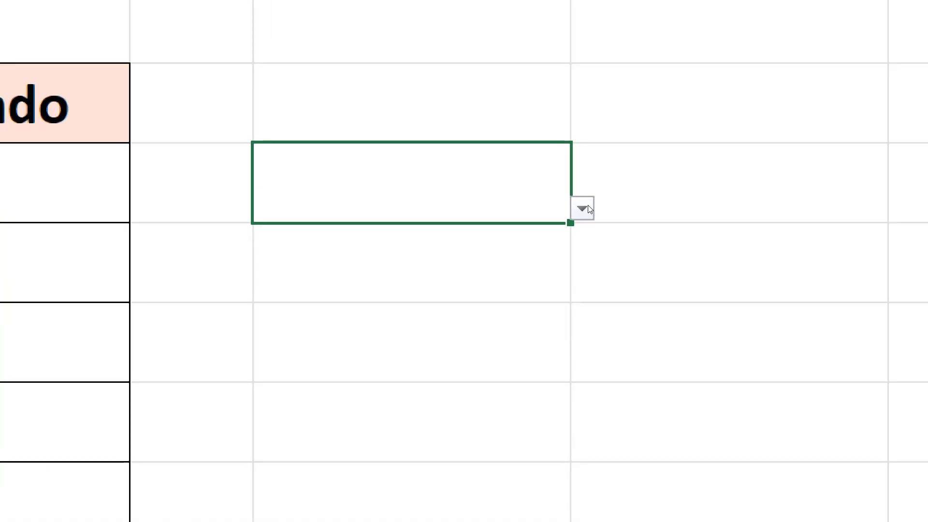
- Open and close E3's country drop-down twice without choosing, then type P in E3
click(586, 207)
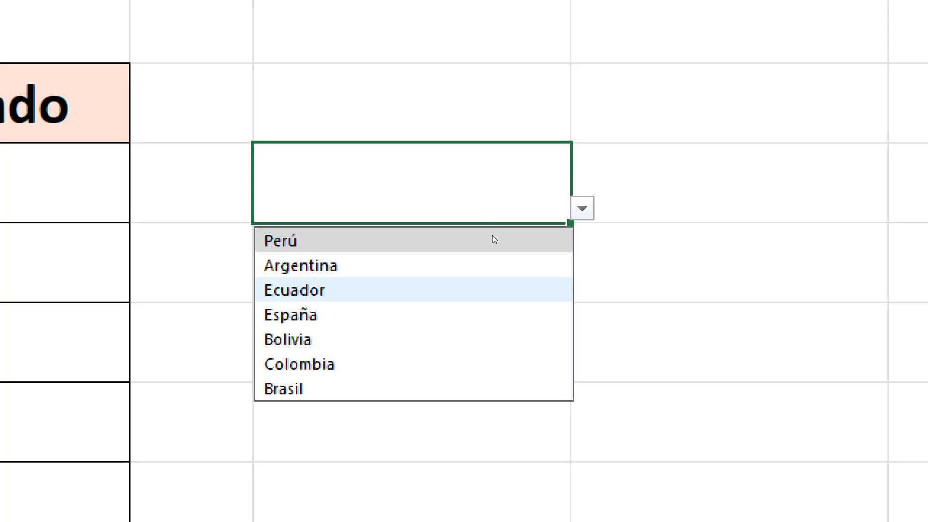
key(Escape)
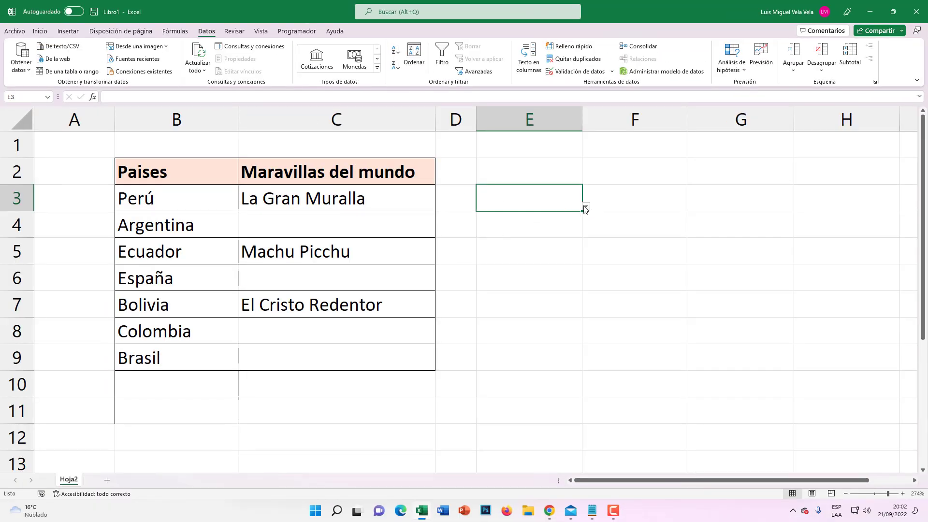
click(586, 207)
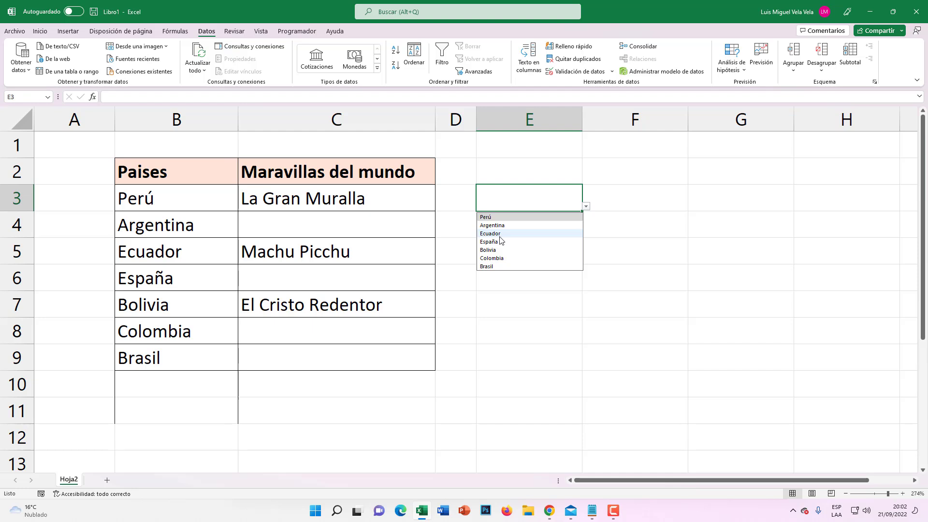
click(499, 198)
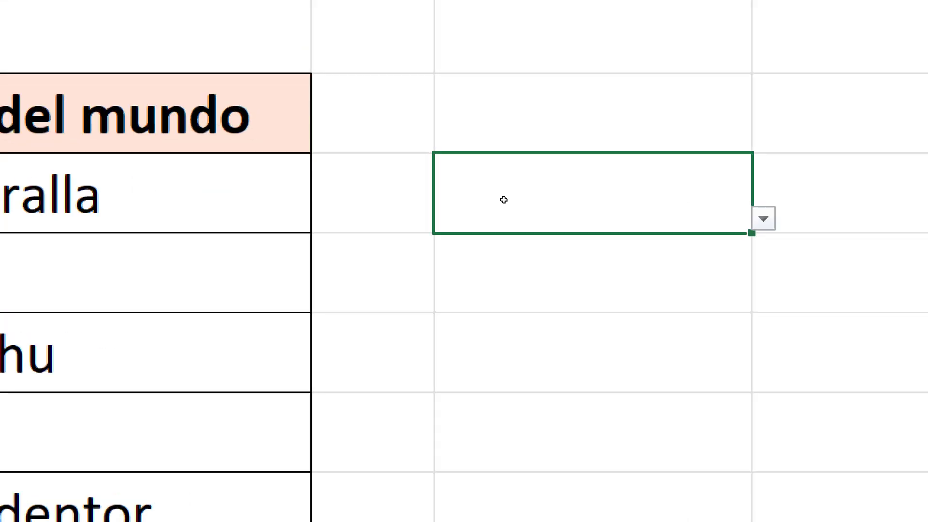
text(P)
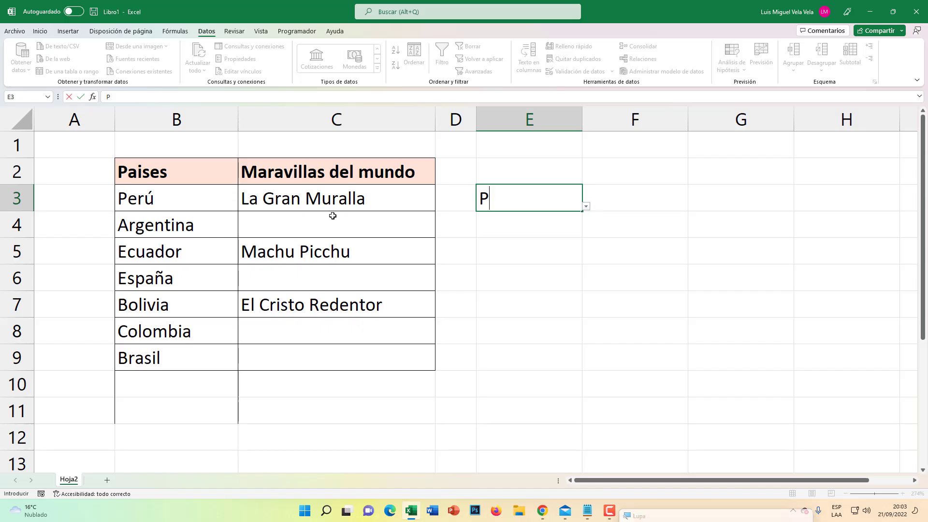
- Cancel the E3 entry and enter Panamá in cell B10
key(Escape)
click(140, 379)
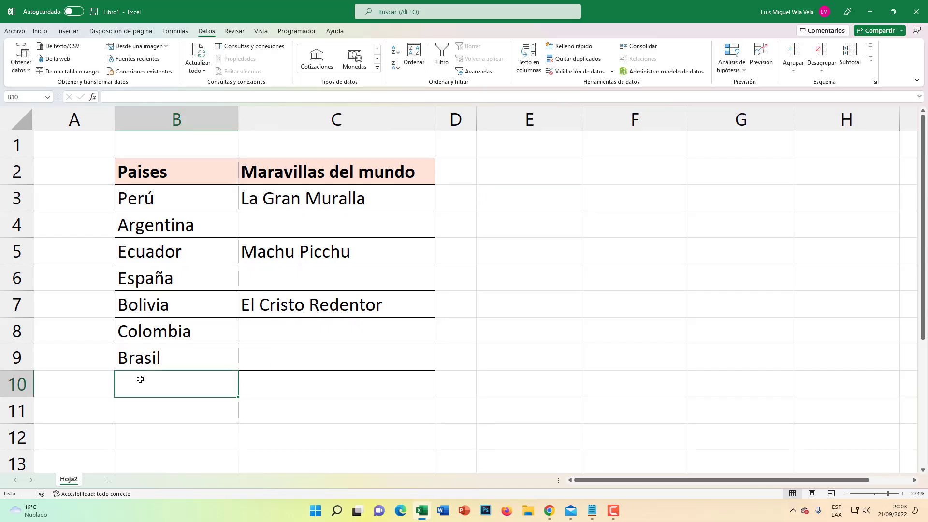
text(Panana)
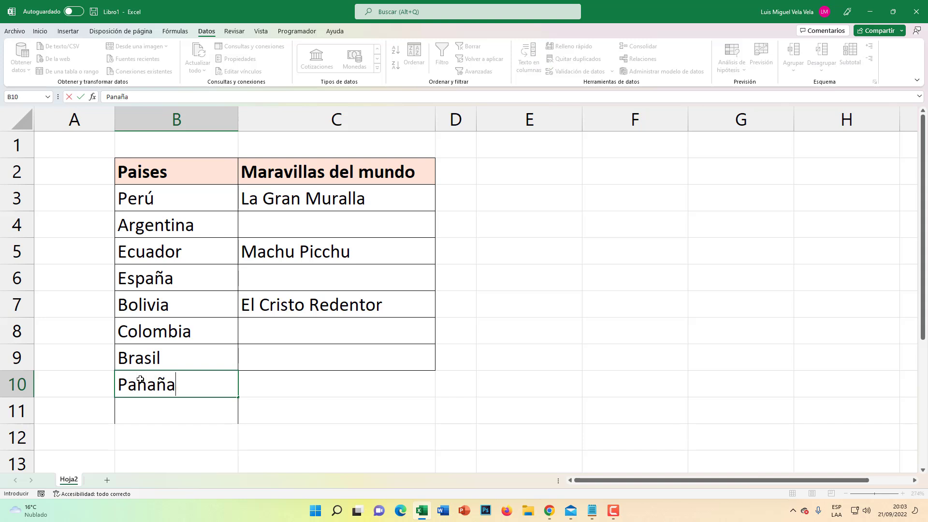
key(BackSpace)
key(BackSpace)
text(má)
key(Return)
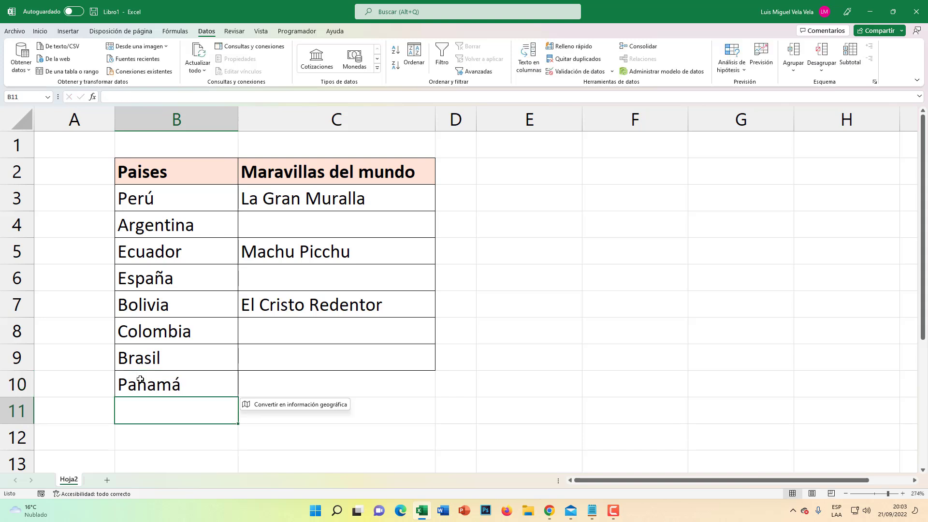
- Type P in E2 to see Perú and Panamá suggested, then cancel the entry
click(522, 169)
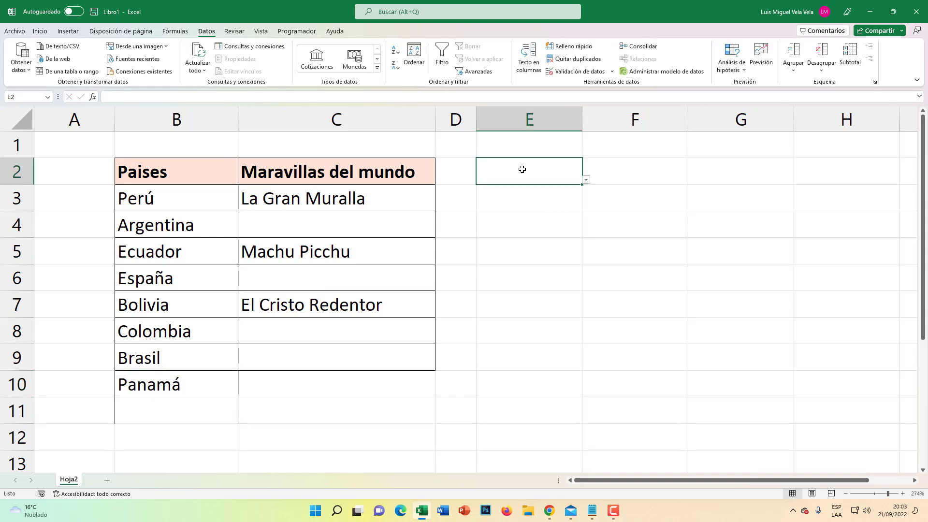
text(P)
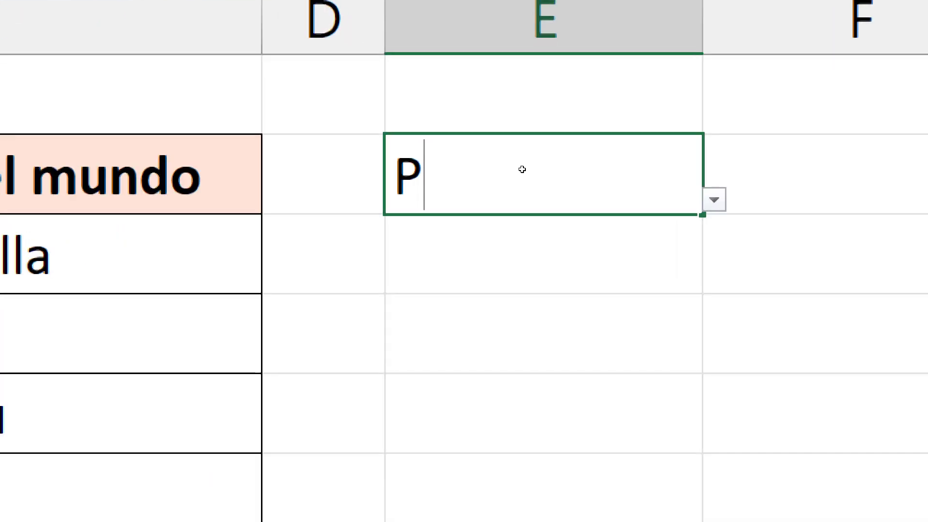
key(BackSpace)
text(P)
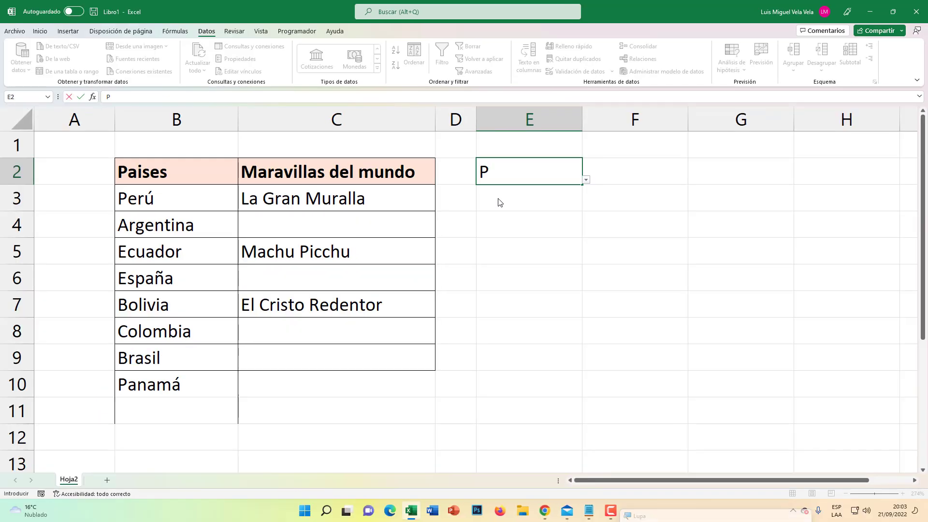
key(Escape)
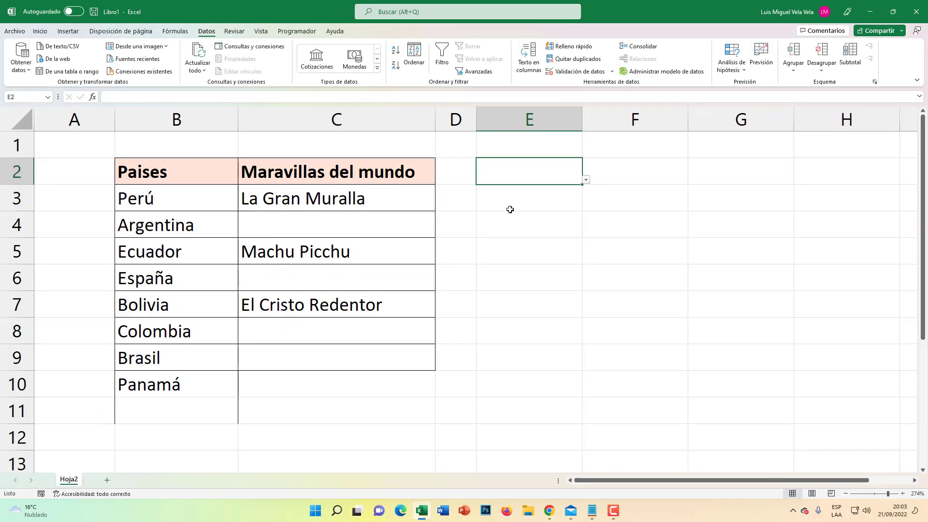
- Select E6 and give it a Lista validation sourced from the wonders, =$C$3:$C$11
click(509, 207)
key(Down)
key(Down)
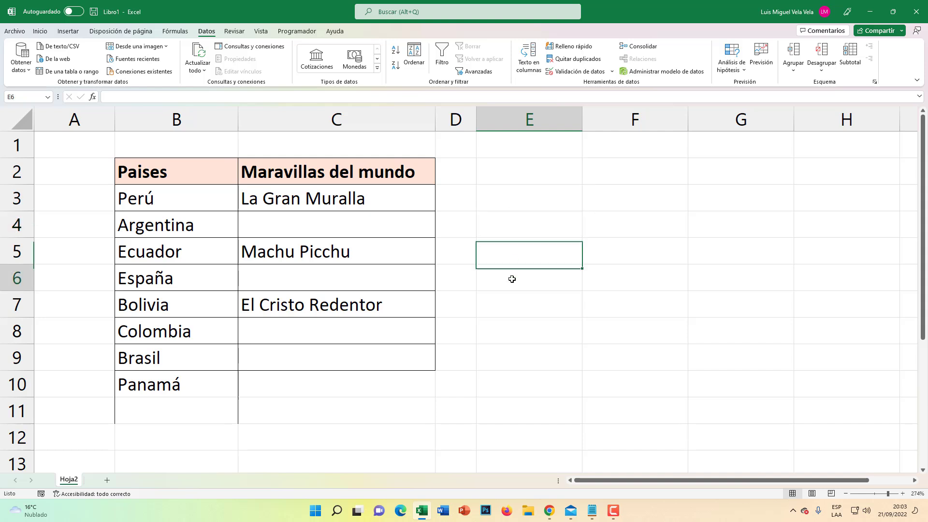
key(Down)
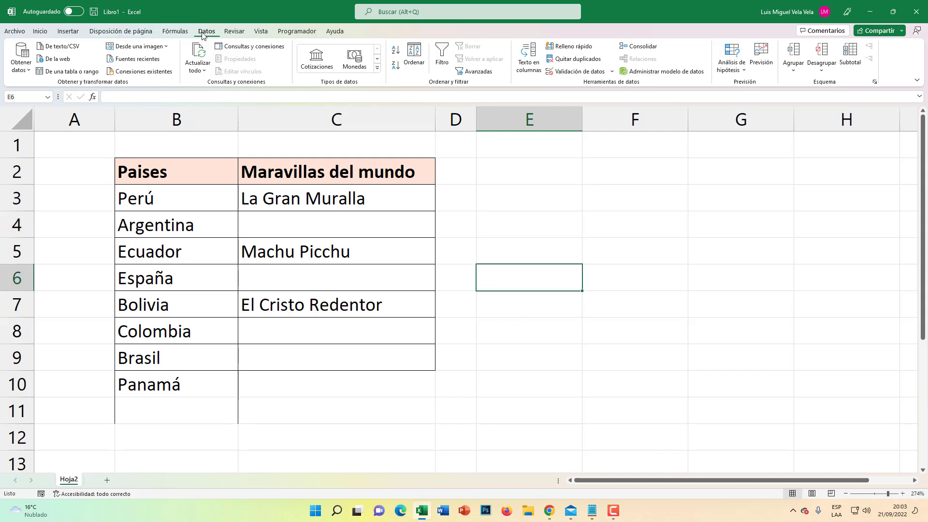
click(576, 78)
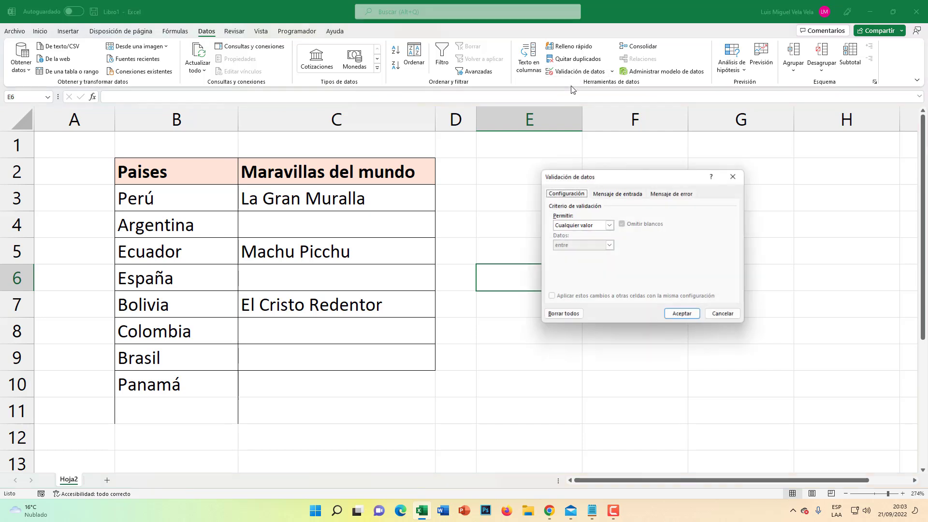
click(609, 225)
click(568, 253)
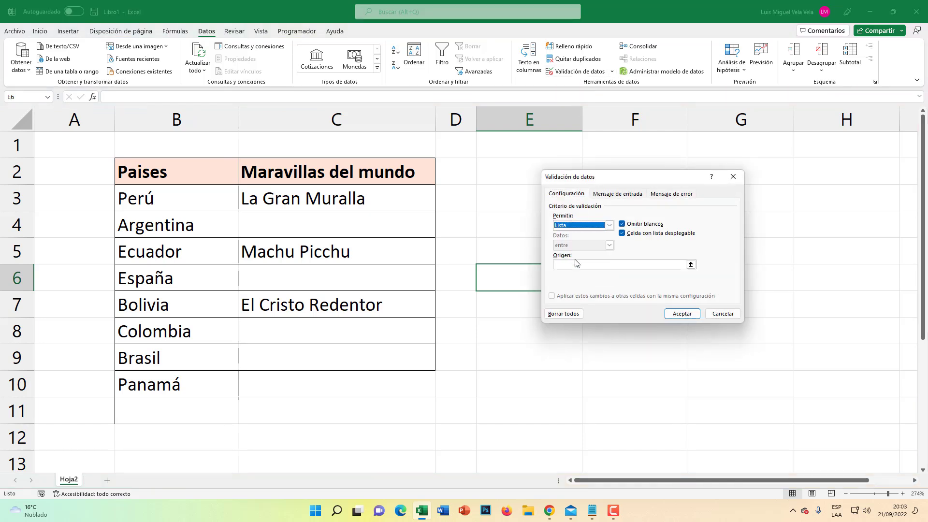
click(572, 265)
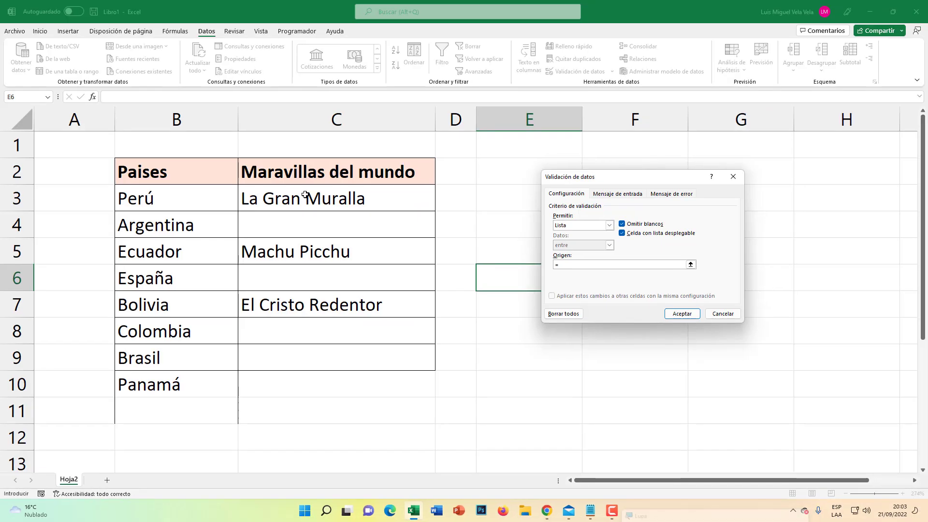
drag(305, 200, 305, 405)
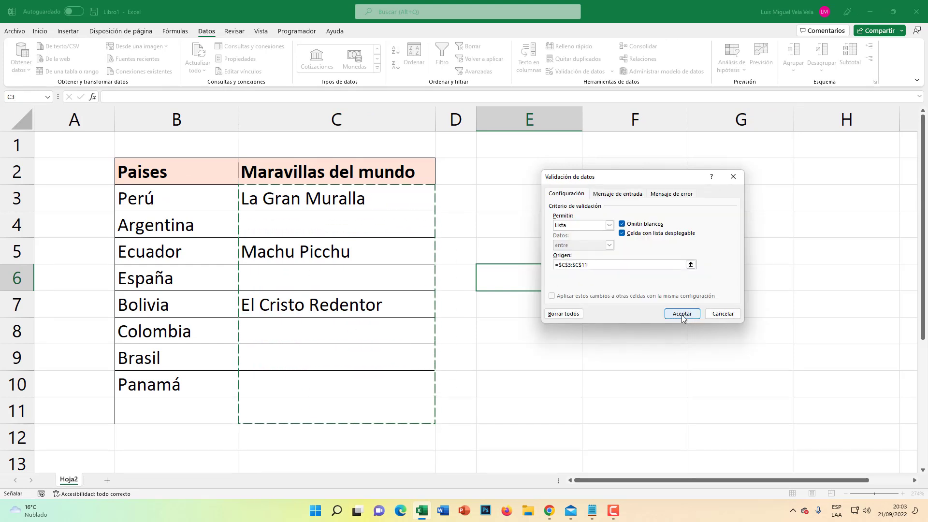
click(682, 314)
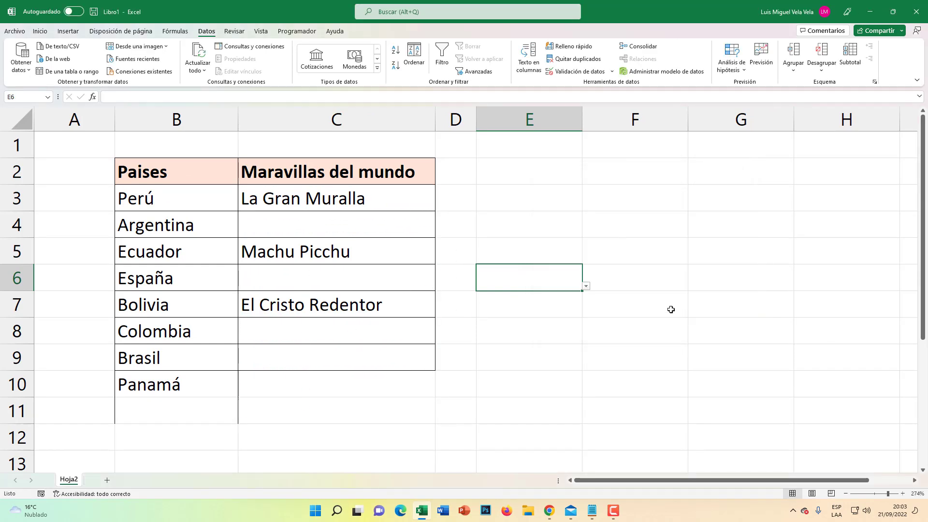
click(586, 288)
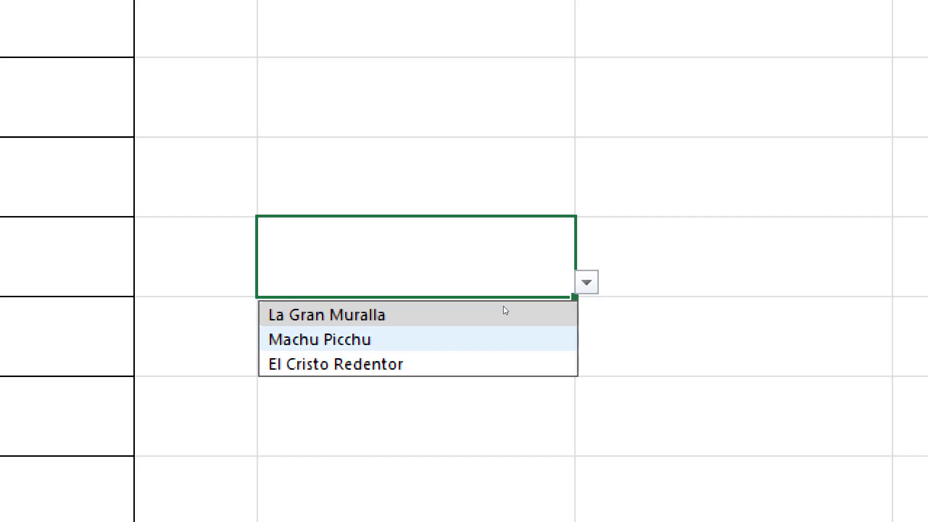
key(Escape)
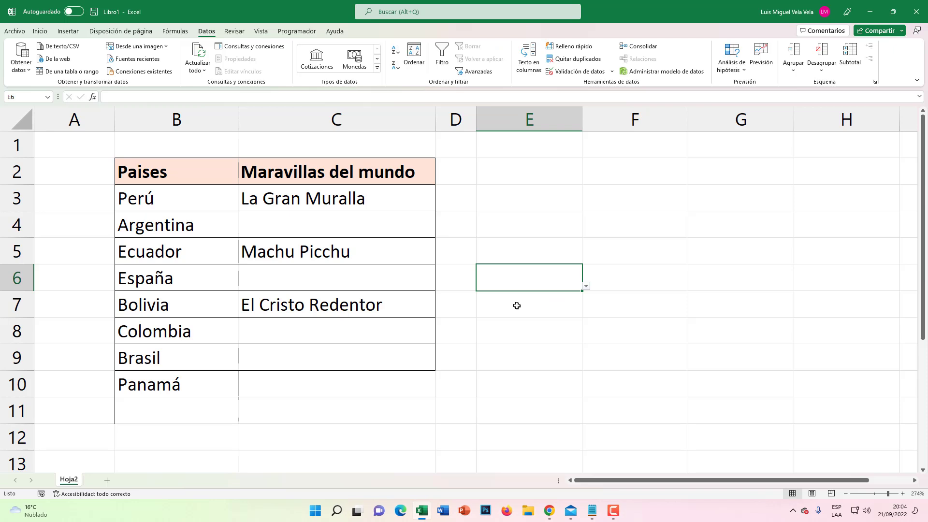
click(303, 195)
click(300, 215)
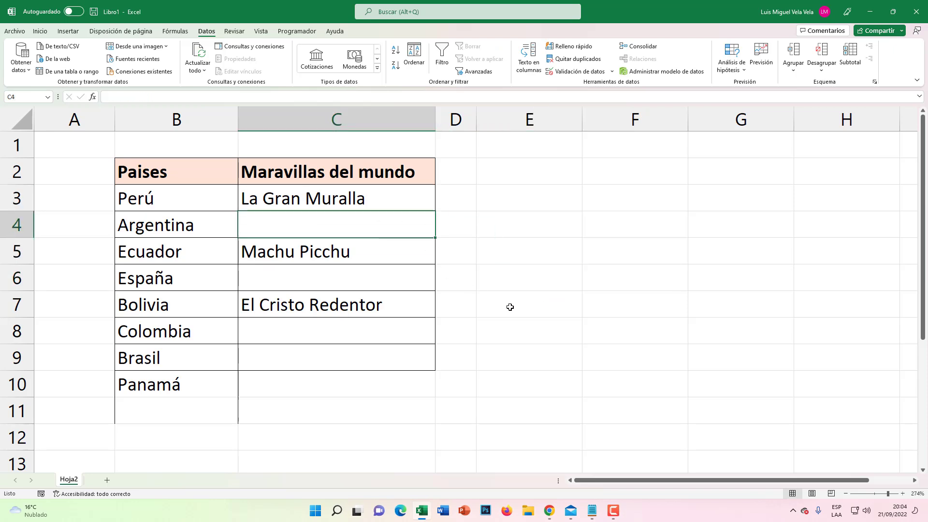
click(508, 307)
click(545, 284)
click(585, 287)
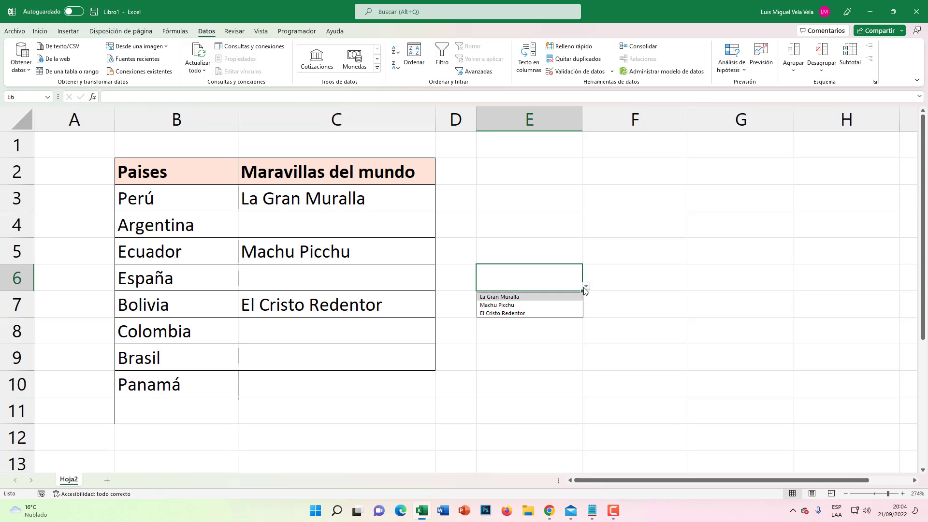
click(585, 286)
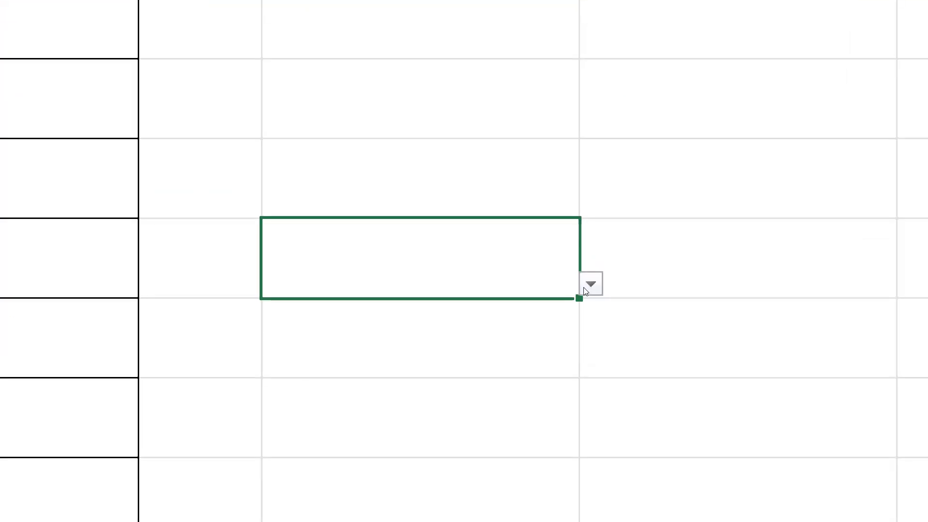
click(586, 287)
key(Up)
key(Up)
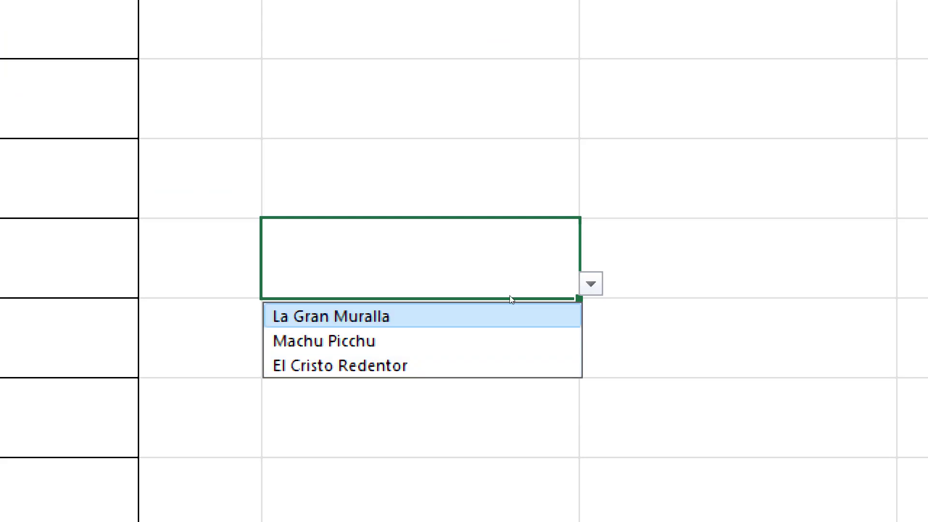
key(Down)
key(Escape)
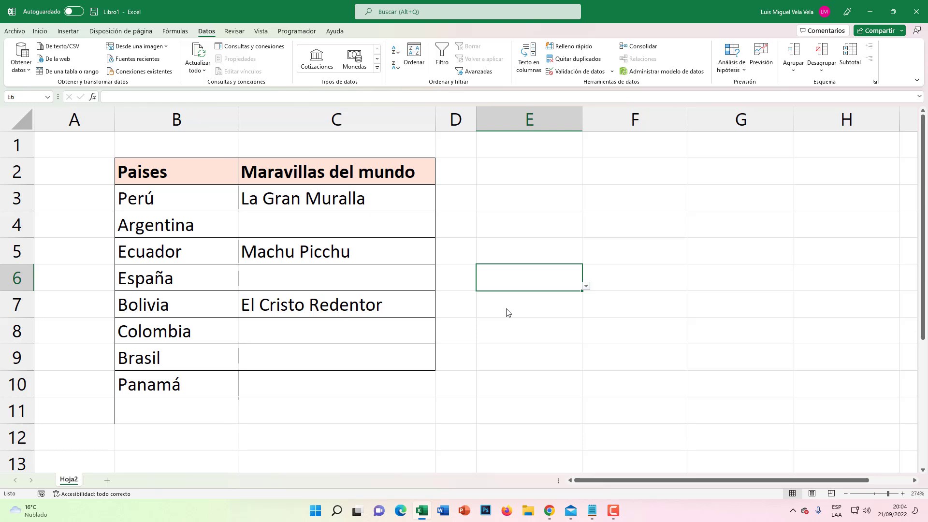
click(306, 259)
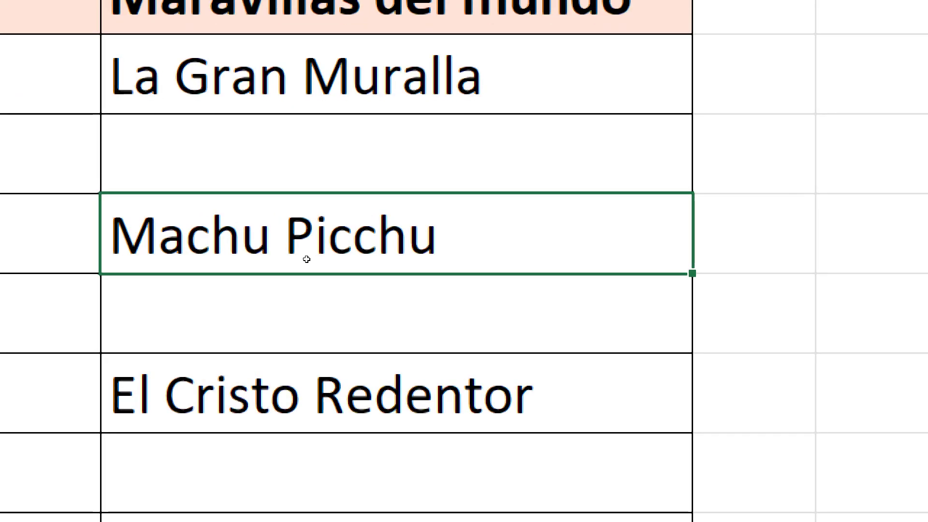
- Copy the Machu Picchu text from C5 and paste it into C9
double_click(306, 259)
key(Right)
key(Right)
key(Right)
drag(438, 237, 111, 237)
key(ctrl+c)
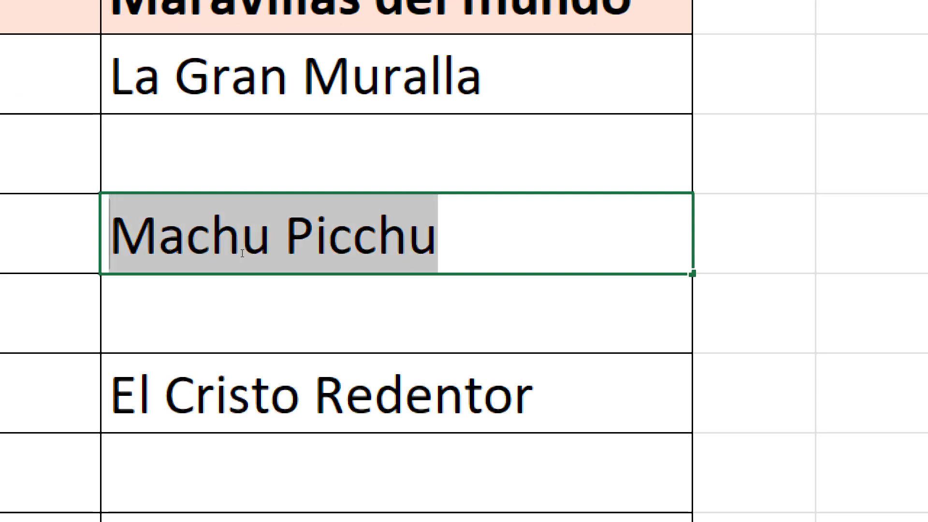
click(261, 253)
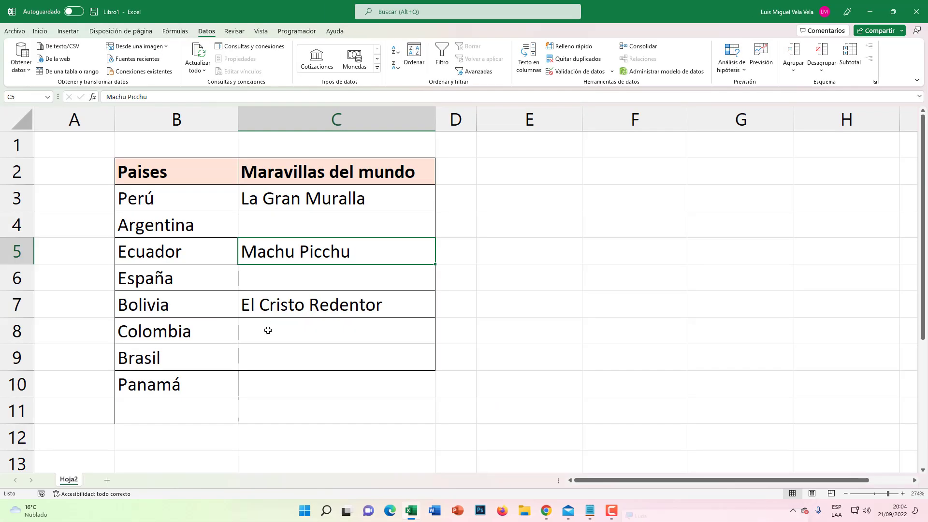
click(250, 355)
key(ctrl+v)
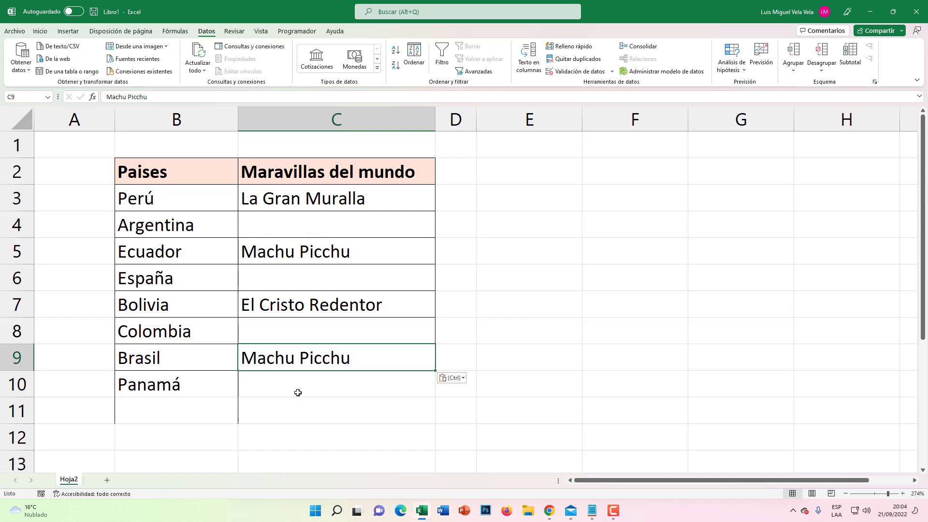
click(295, 399)
click(295, 364)
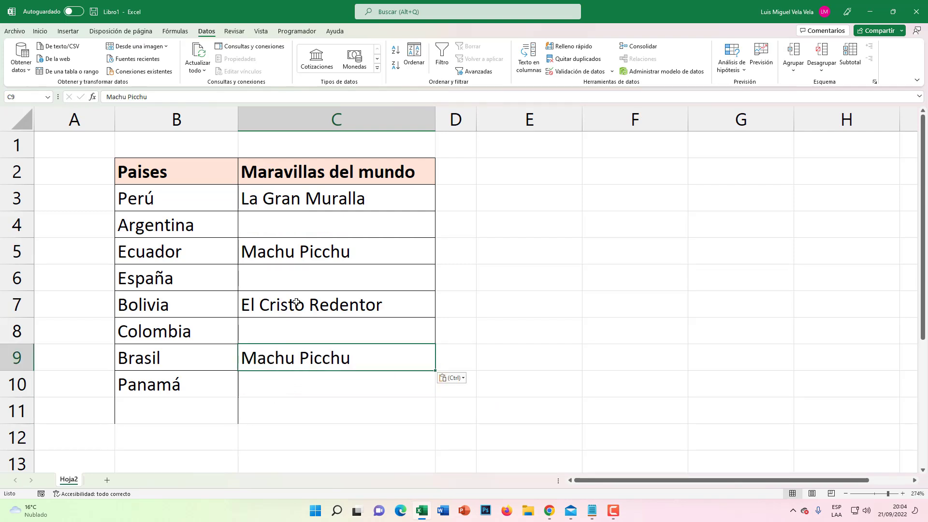
- Fill both Machu Picchu cells, C5 and C9, with yellow
click(293, 247)
click(40, 31)
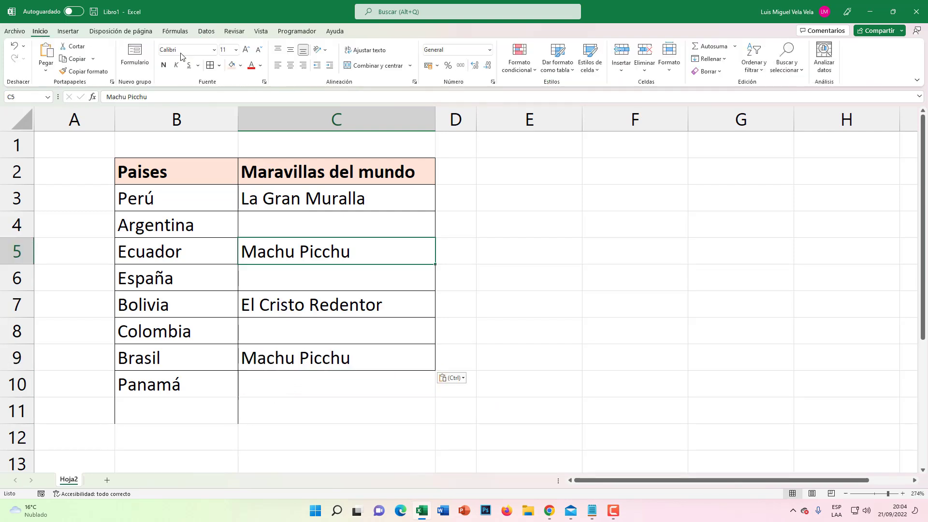
click(233, 65)
click(241, 66)
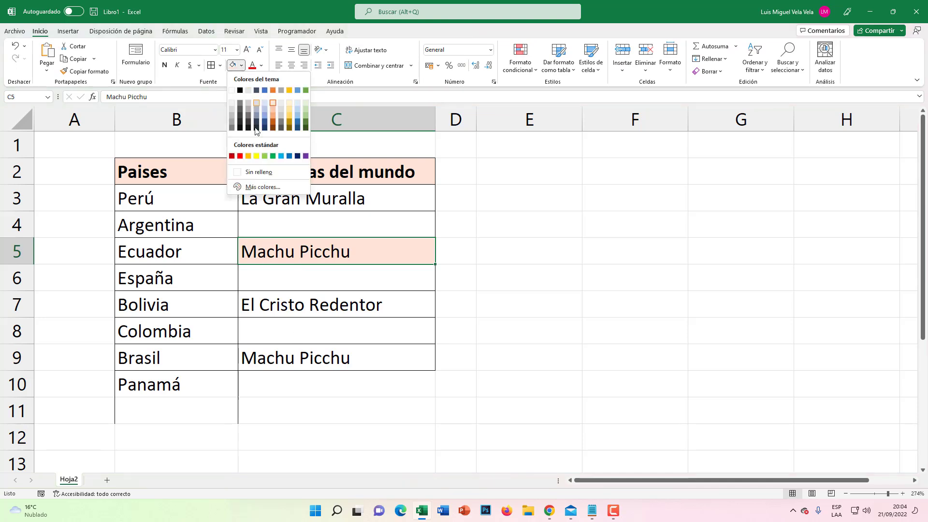
click(257, 157)
click(313, 356)
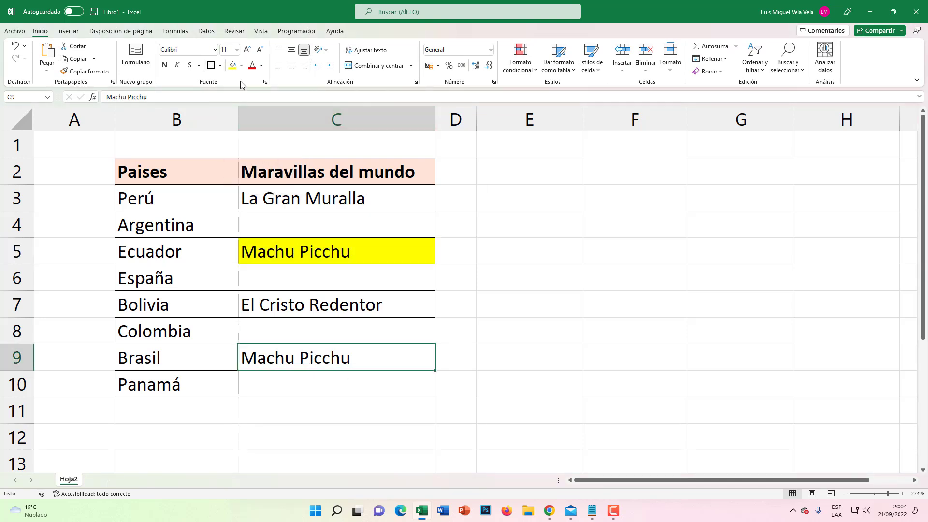
click(233, 68)
click(629, 167)
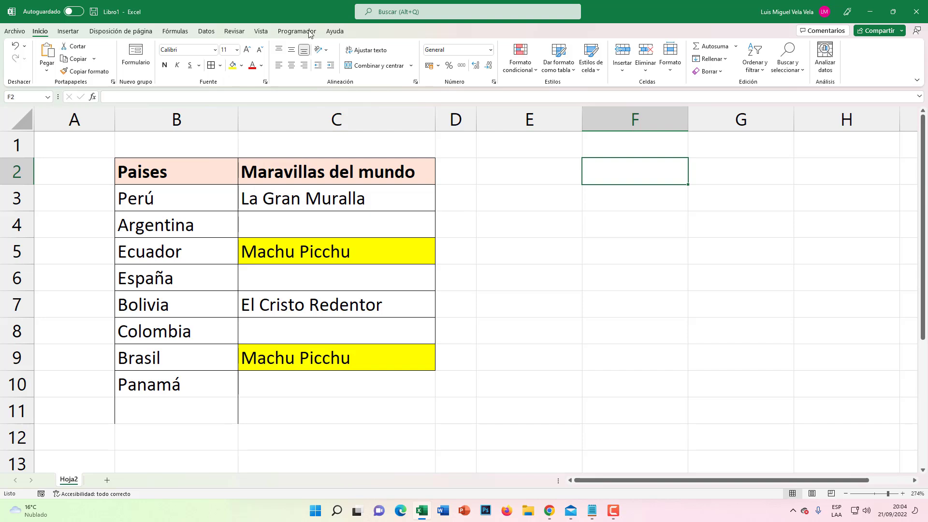
- Give F2 a Lista validation from =$C$3:$C$11 and open its list of wonders
click(206, 32)
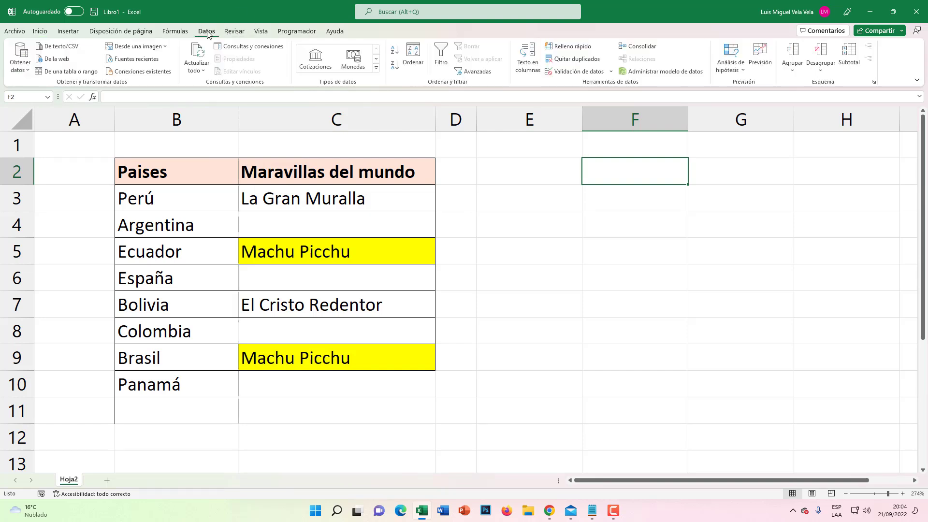
click(579, 72)
click(583, 225)
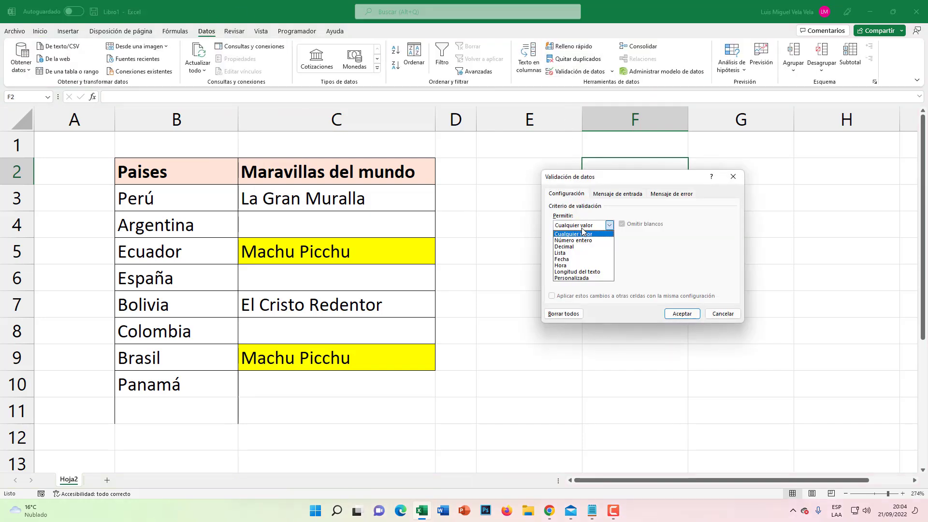
click(564, 253)
click(589, 265)
text(=)
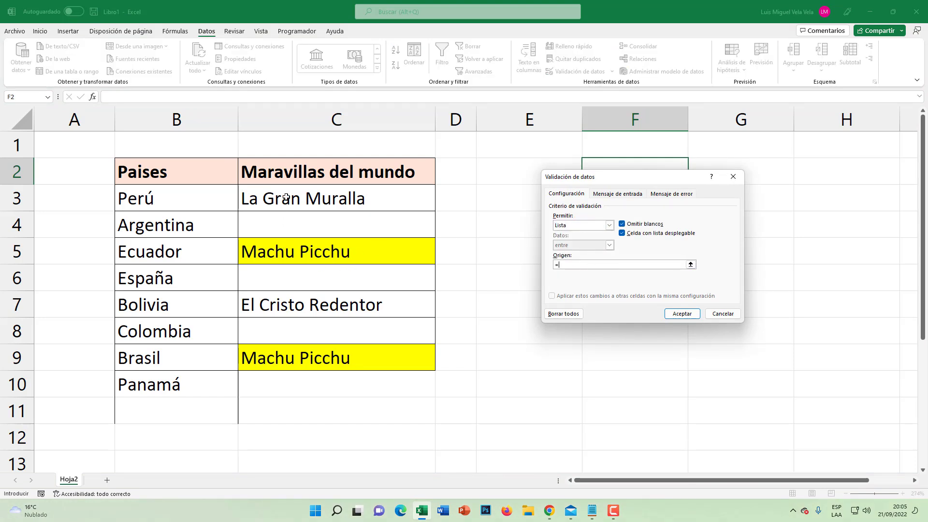
drag(286, 197, 300, 408)
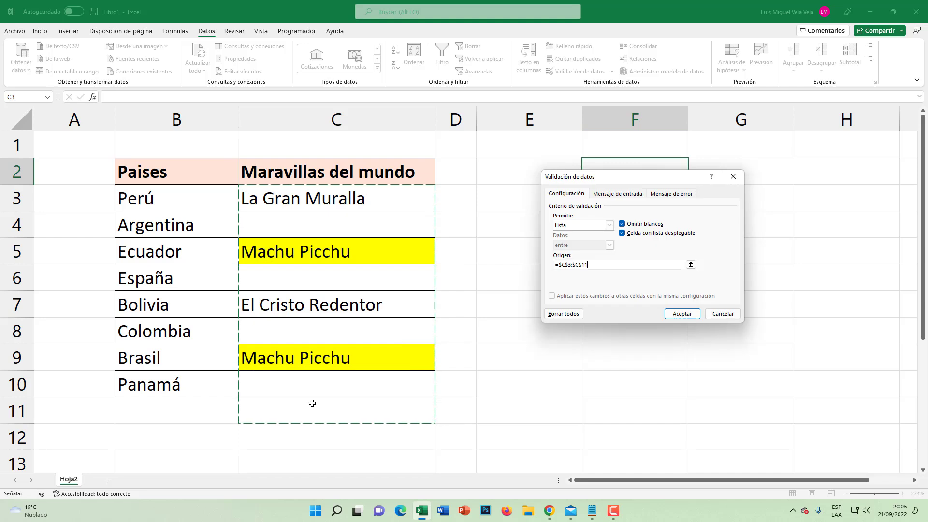
click(682, 313)
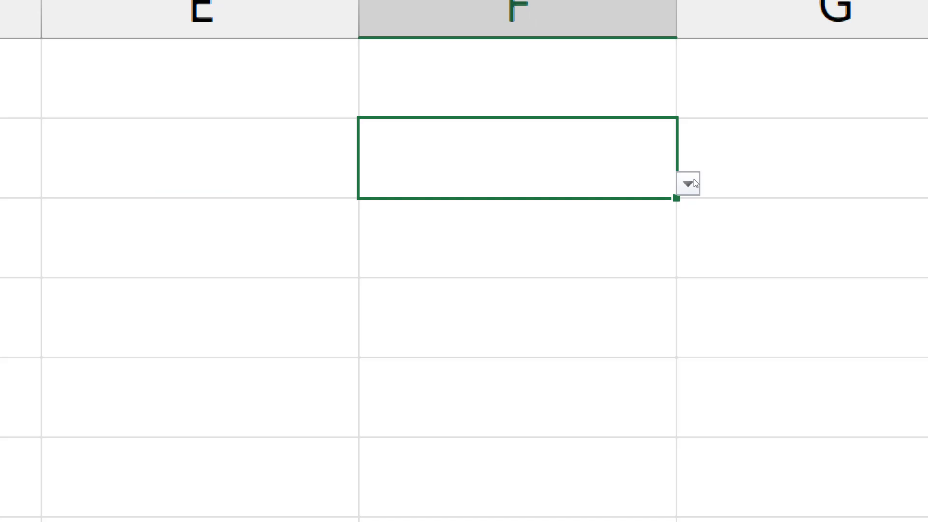
click(694, 183)
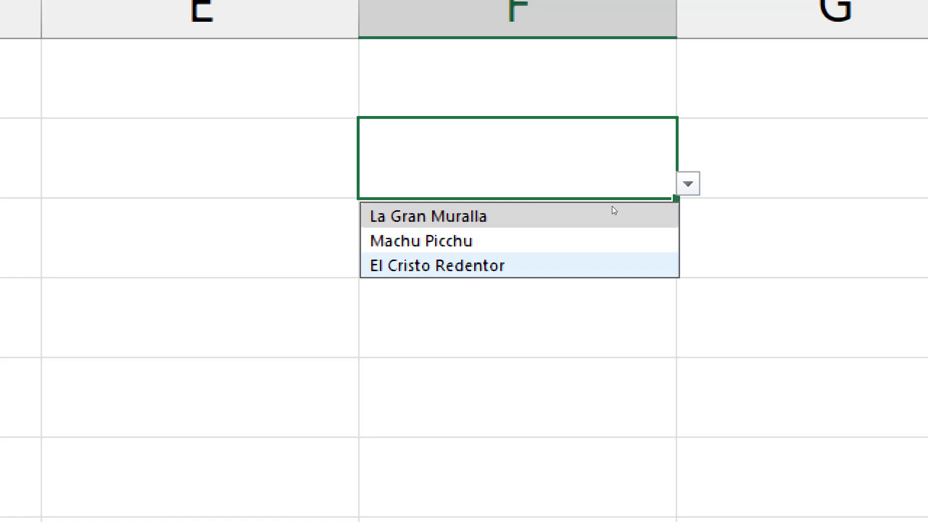
key(Escape)
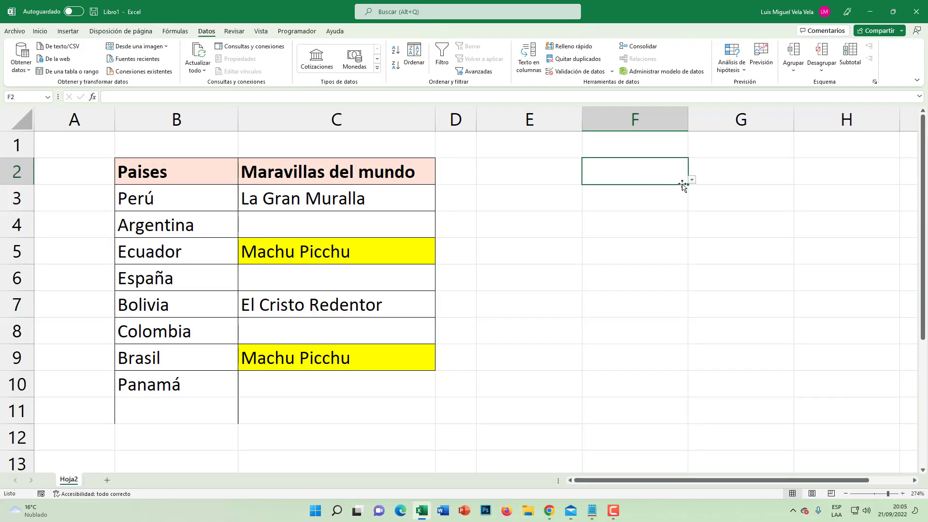
click(693, 180)
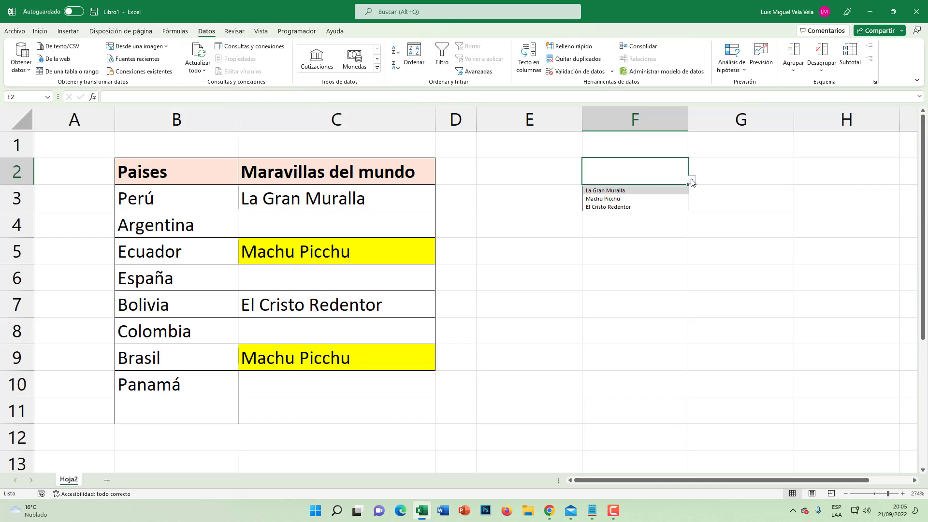
click(563, 167)
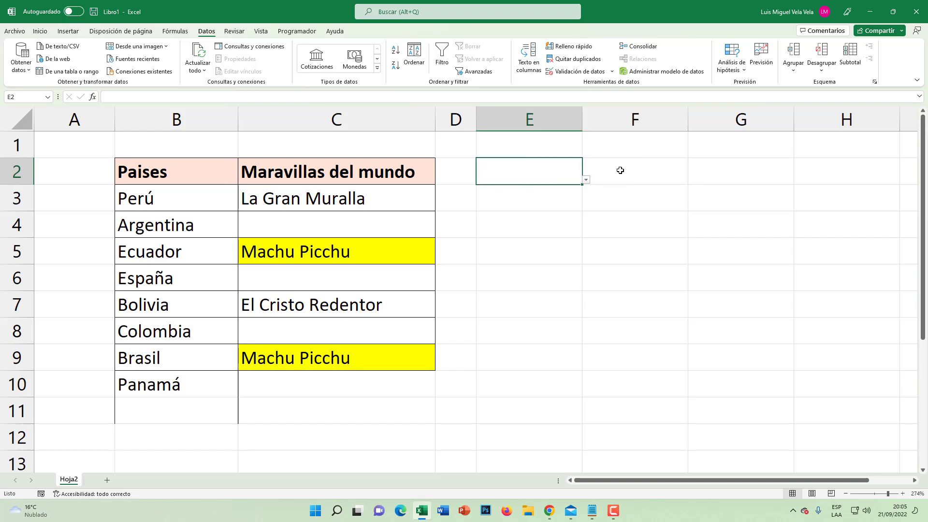
click(620, 170)
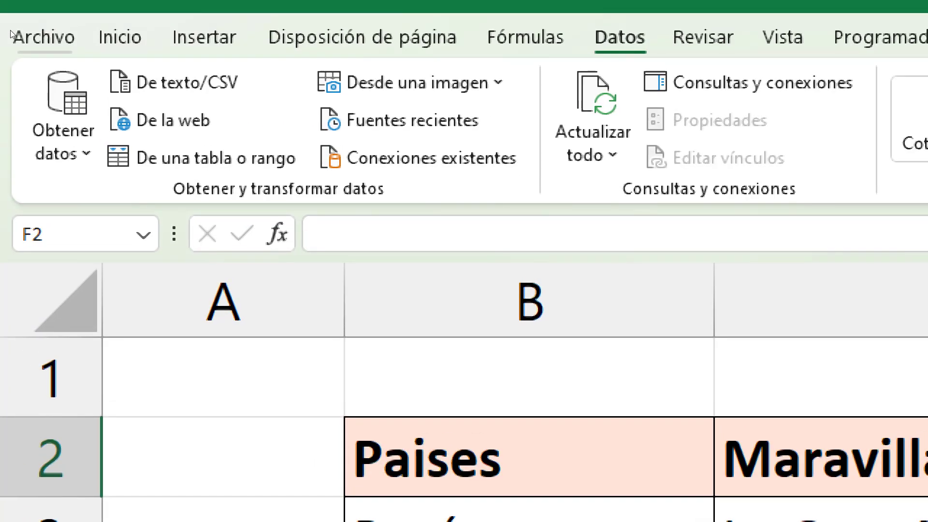
- In Opciones > Avanzadas, uncheck 'Permitir editar directamente en las celdas' and confirm
click(11, 31)
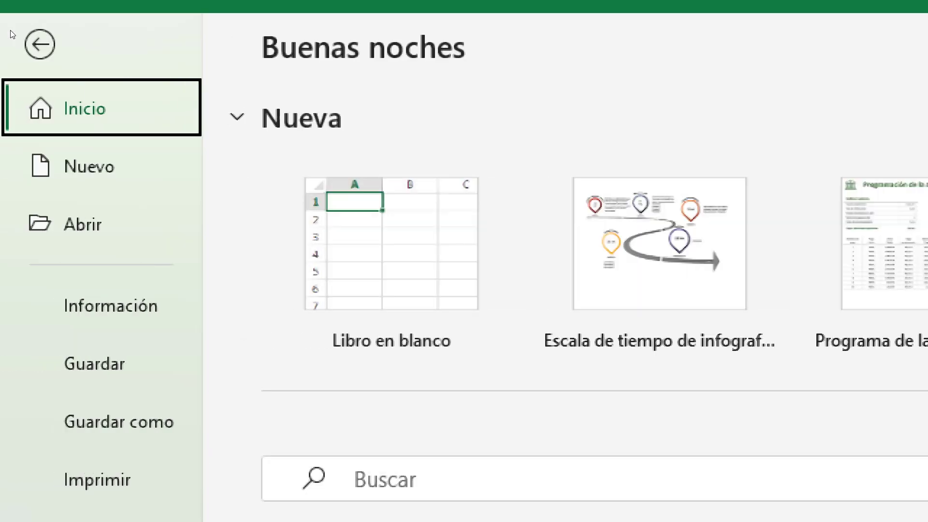
click(31, 482)
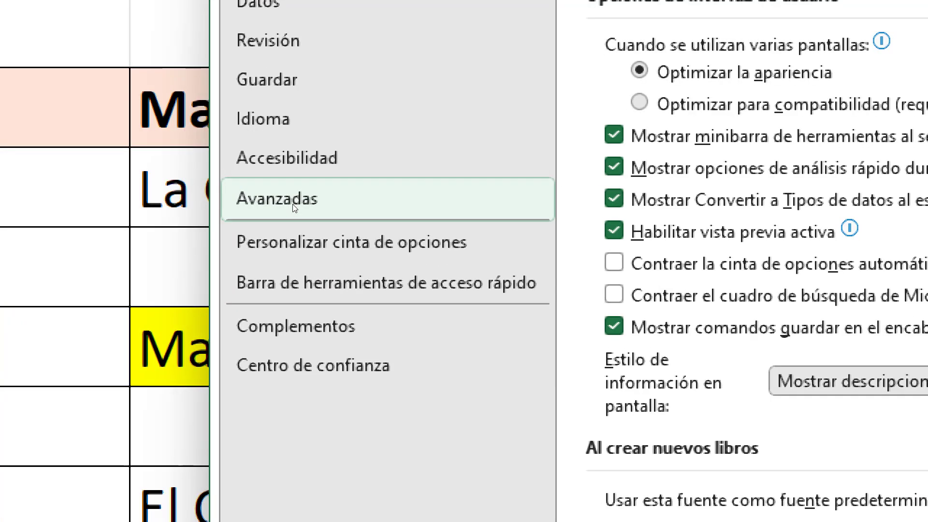
click(293, 204)
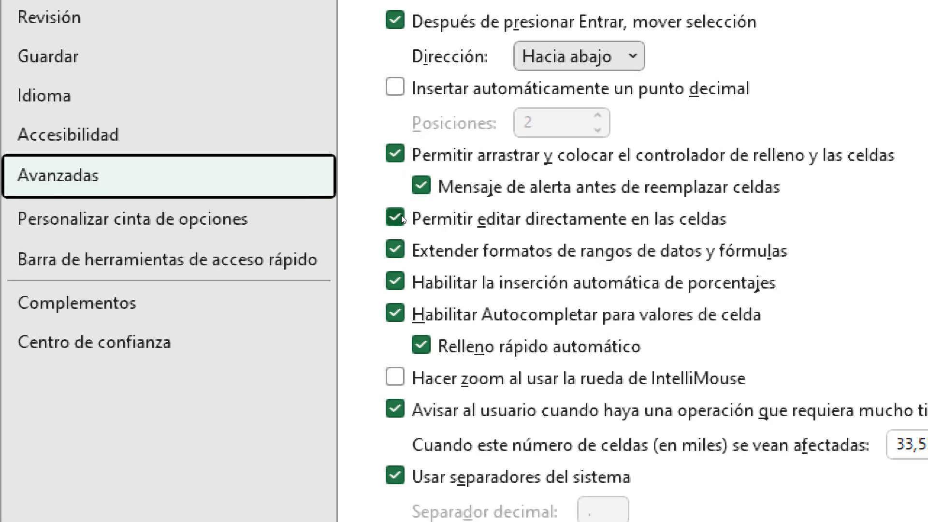
click(399, 216)
click(400, 218)
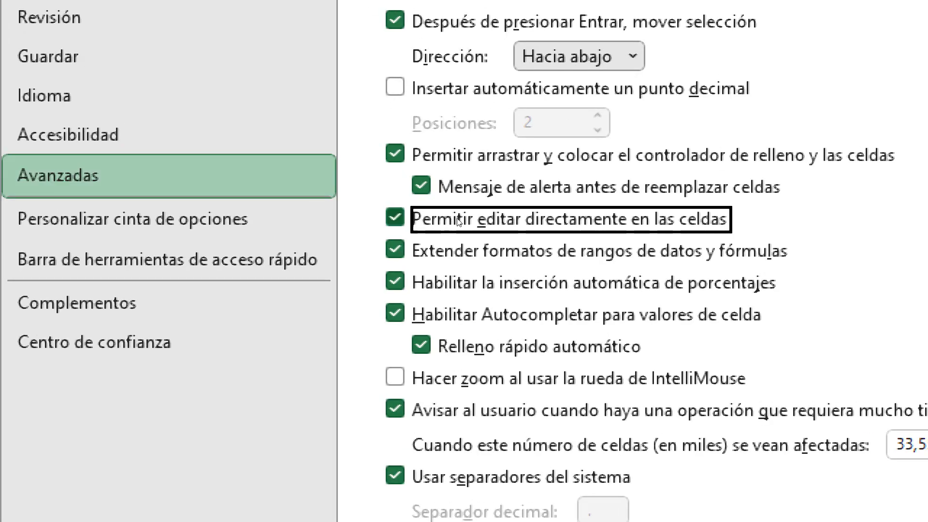
click(399, 218)
click(399, 220)
click(399, 220)
click(398, 221)
click(398, 222)
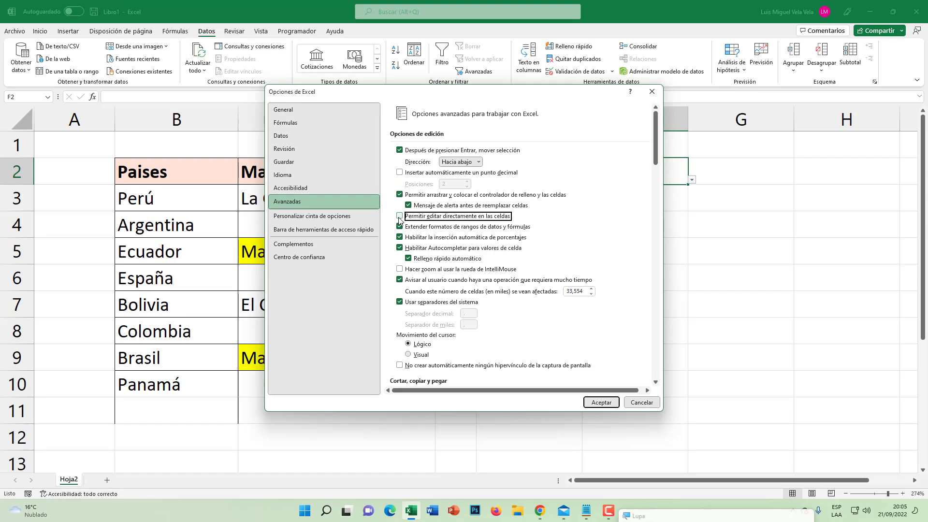
click(609, 405)
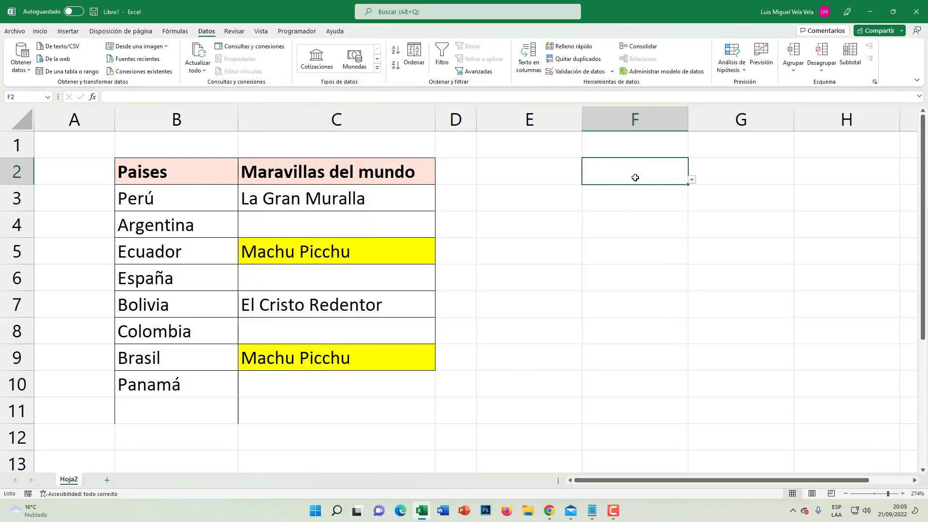
text(P)
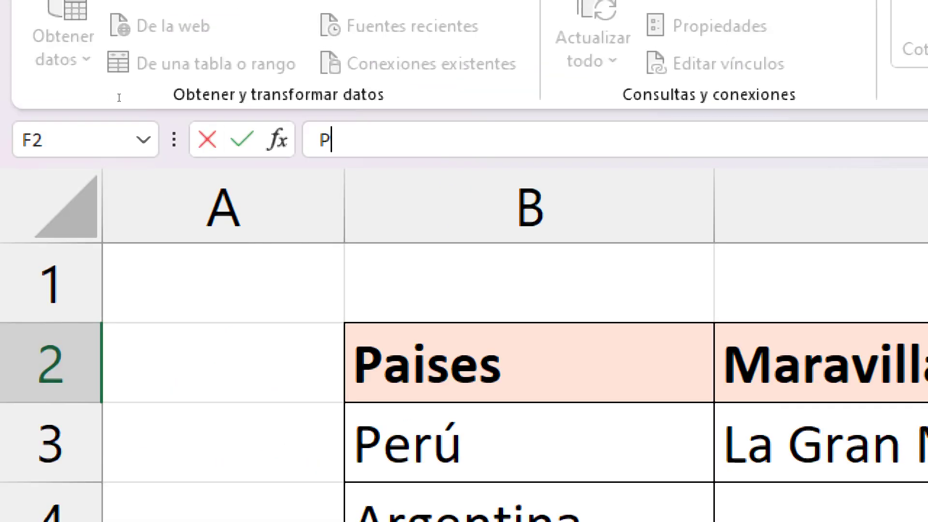
key(shift+Left)
text(P)
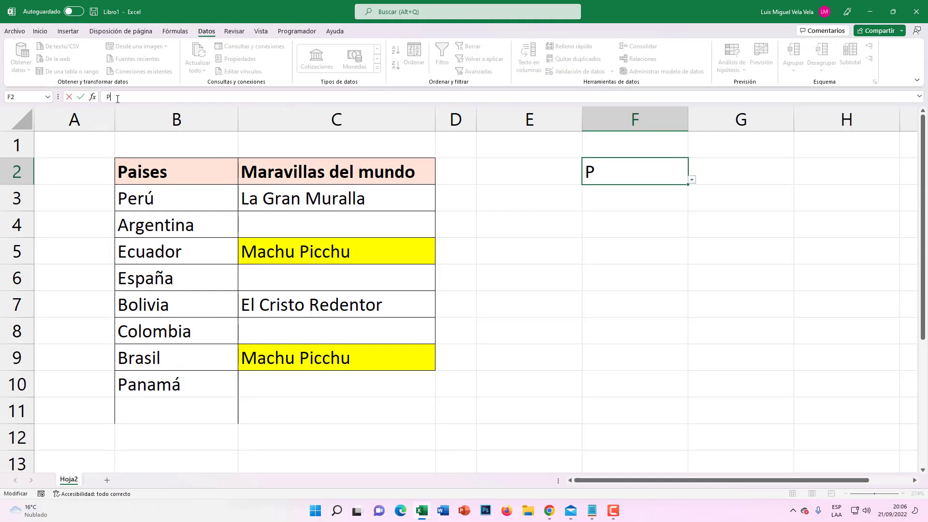
key(BackSpace)
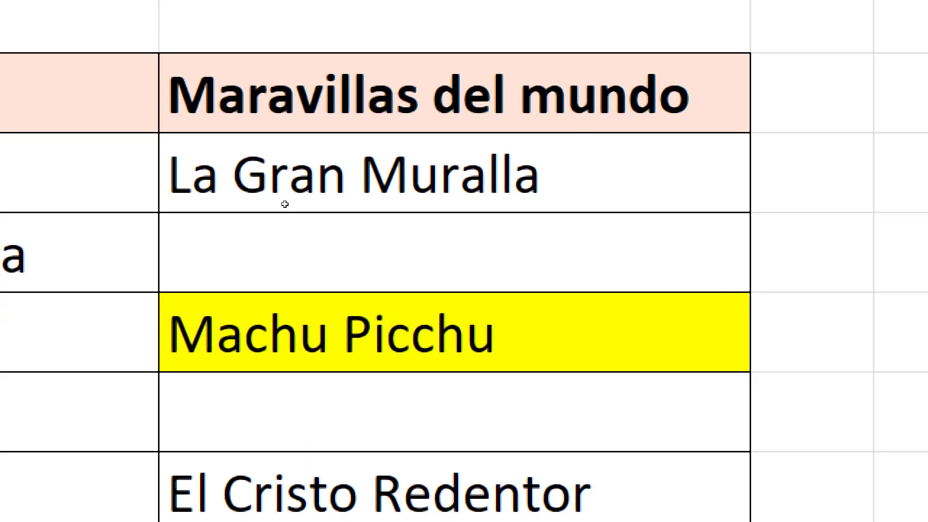
click(284, 202)
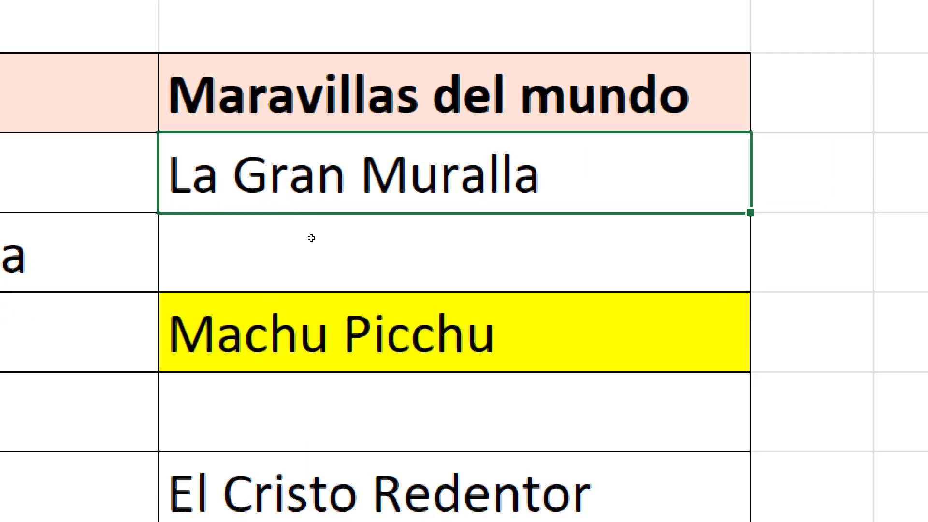
key(ctrl+Down)
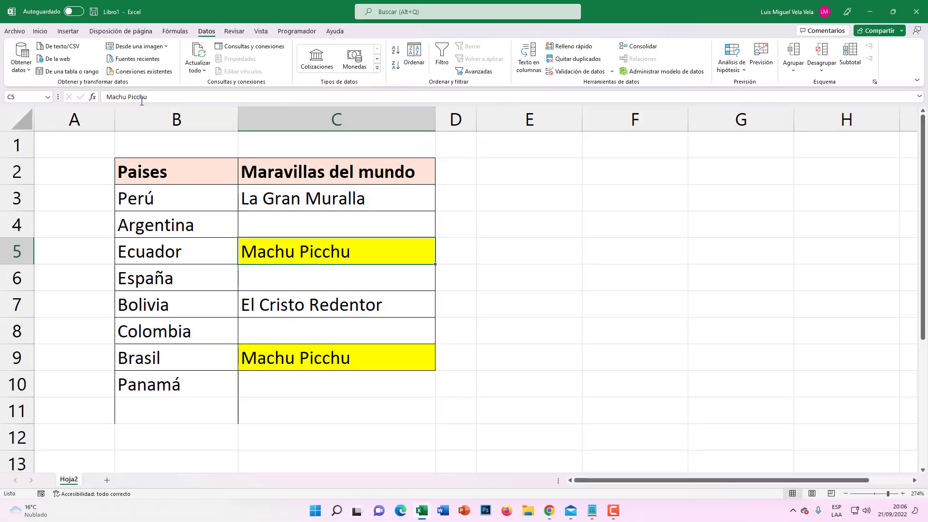
drag(149, 97, 1, 88)
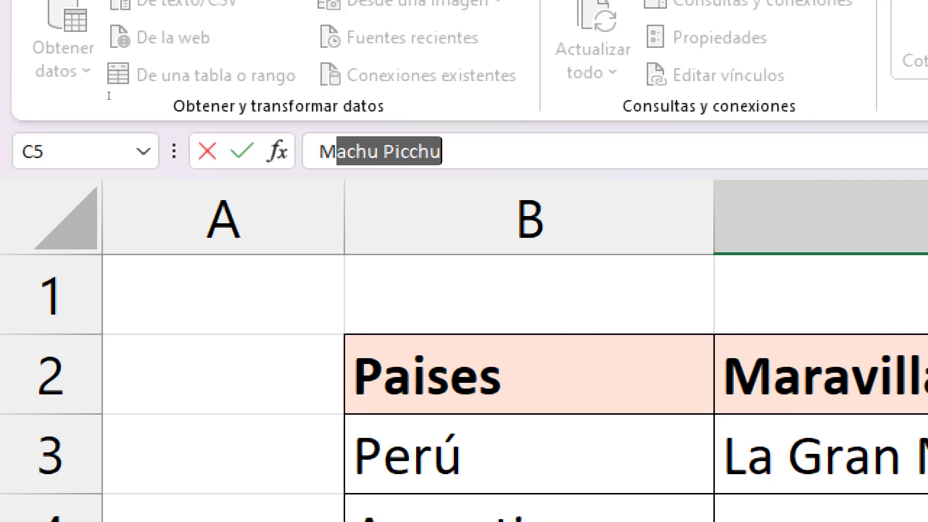
key(Delete)
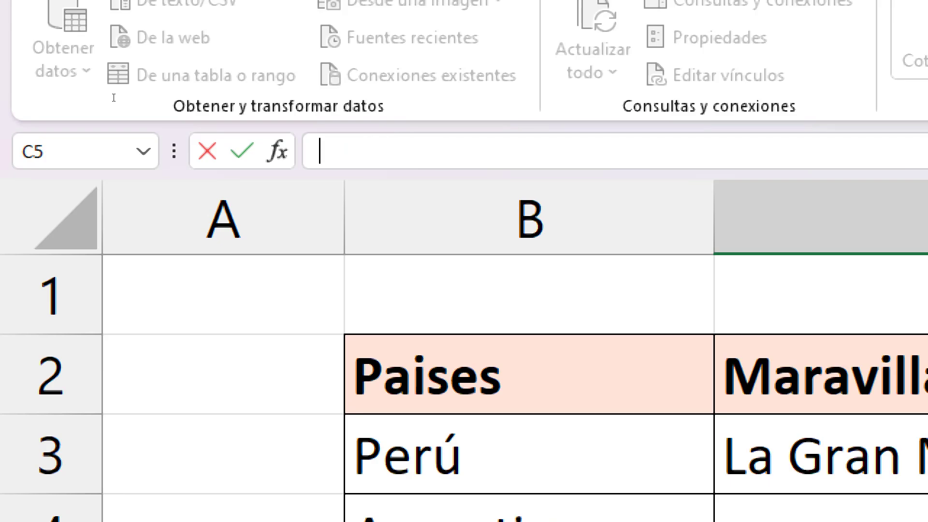
key(ctrl+z)
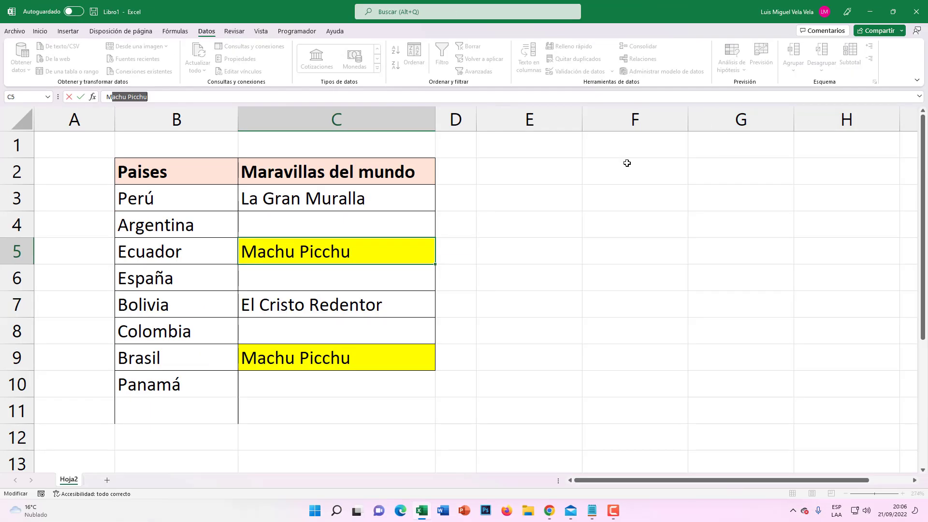
click(627, 163)
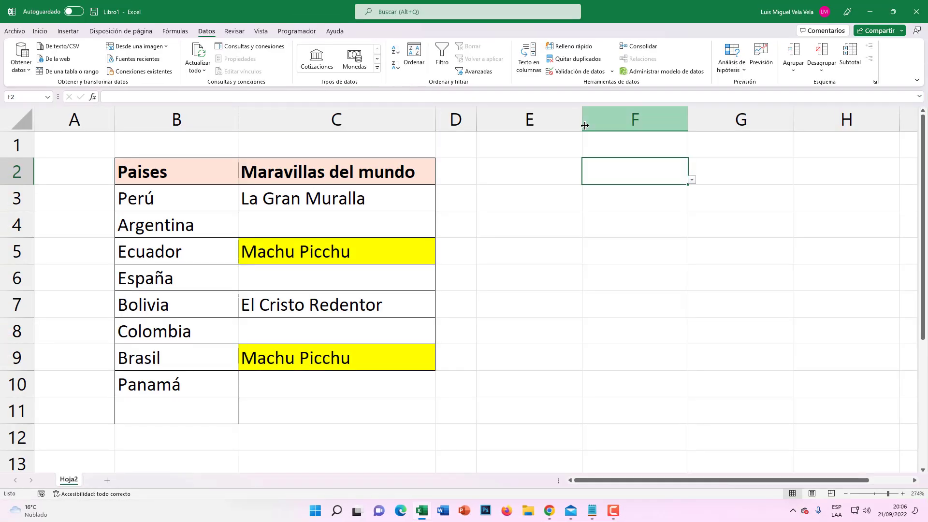
text(M)
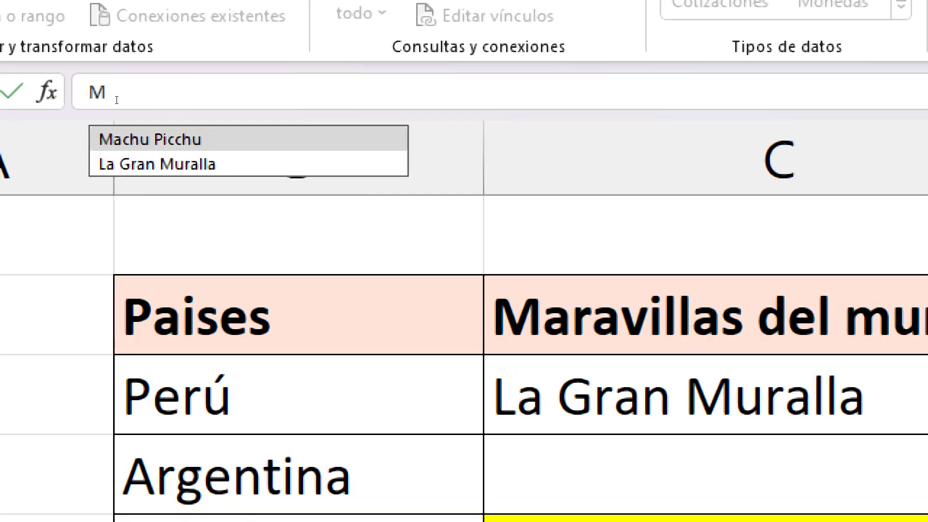
key(Down)
key(Up)
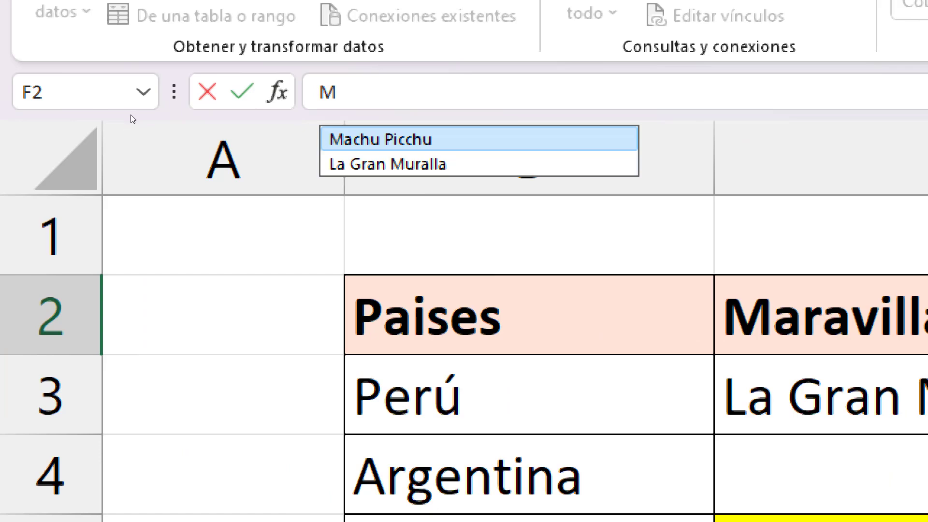
key(Down)
key(Up)
key(Down)
key(Escape)
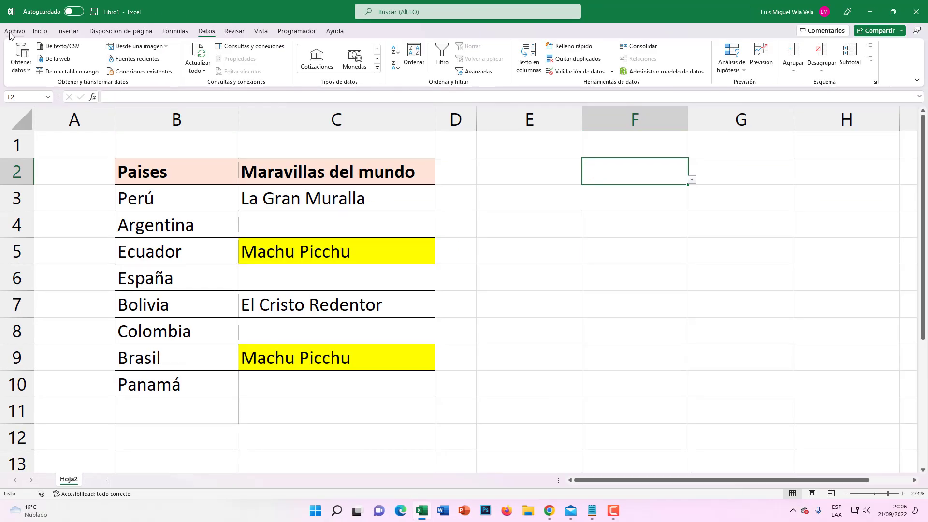
- Re-check 'Permitir editar directamente en las celdas' in Opciones > Avanzadas and apply
click(10, 34)
click(29, 479)
click(288, 201)
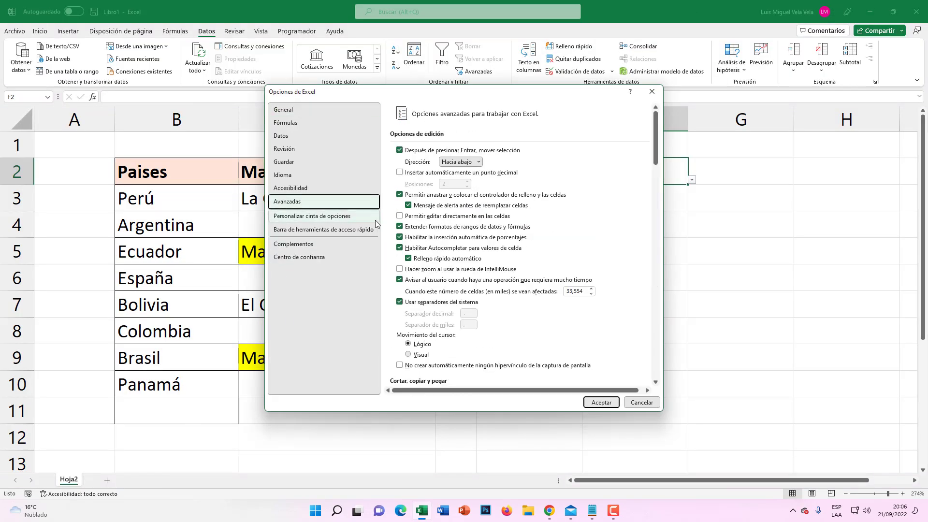
click(399, 216)
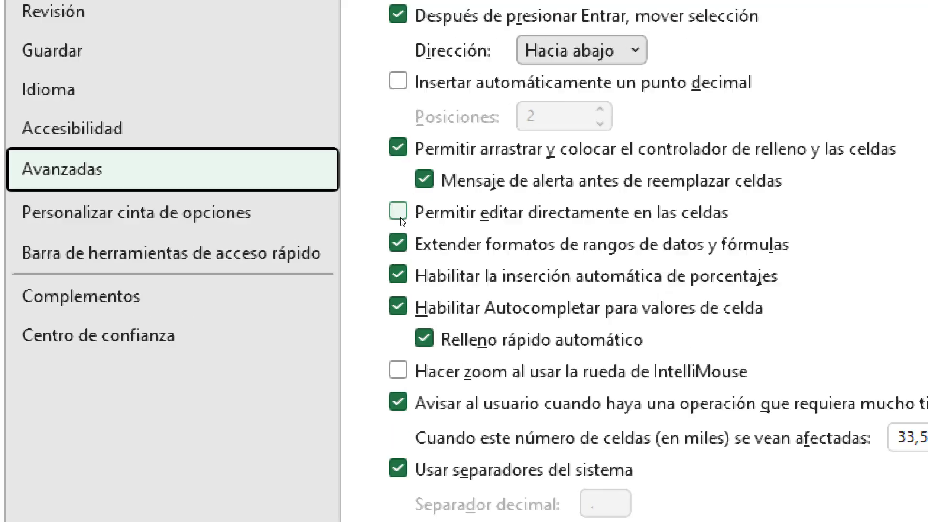
click(400, 217)
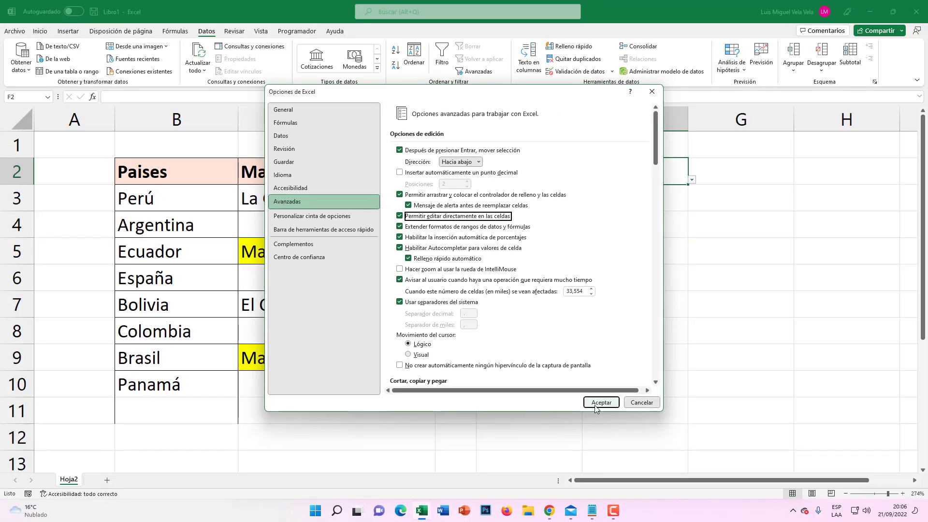
click(598, 408)
click(545, 278)
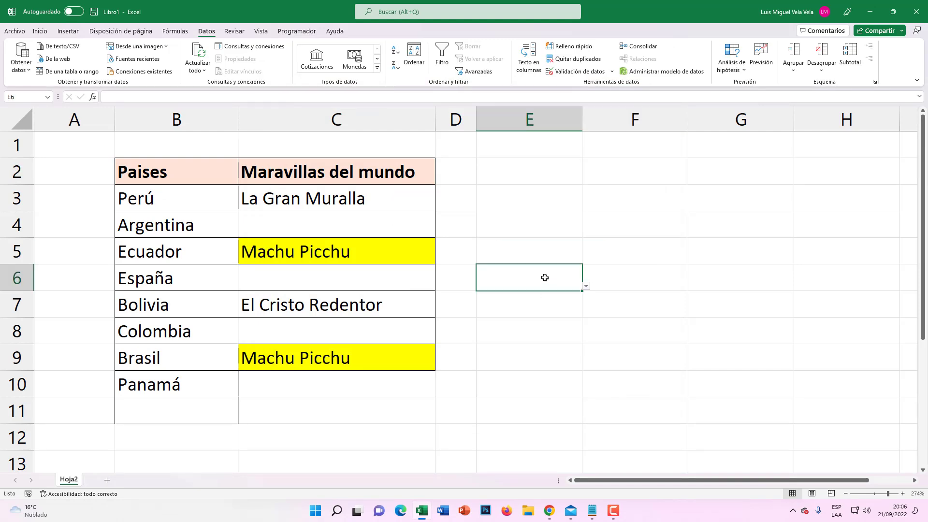
click(531, 223)
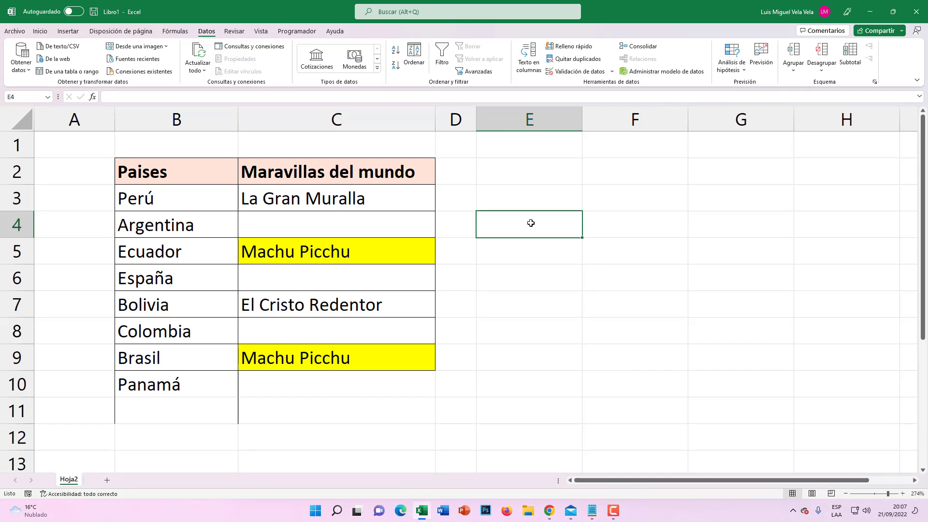
click(508, 189)
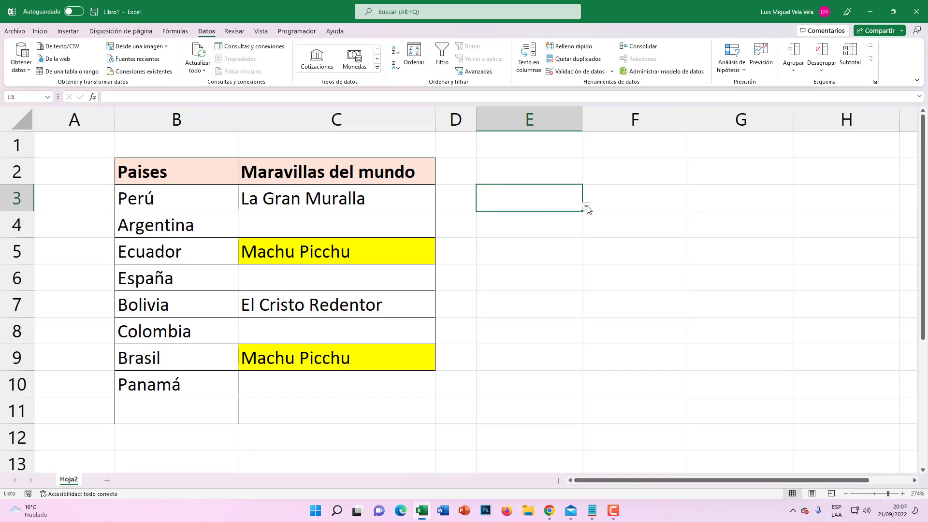
click(587, 207)
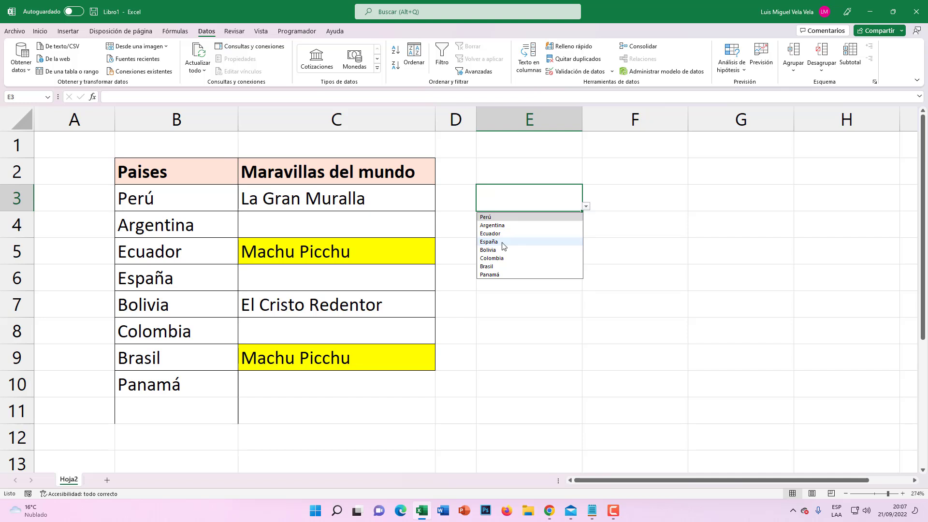
key(Escape)
key(alt+Down)
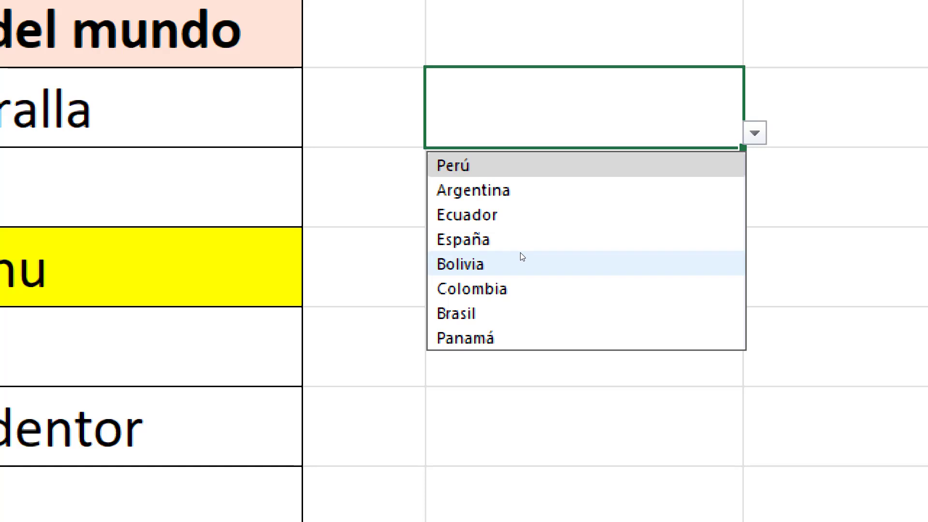
key(Escape)
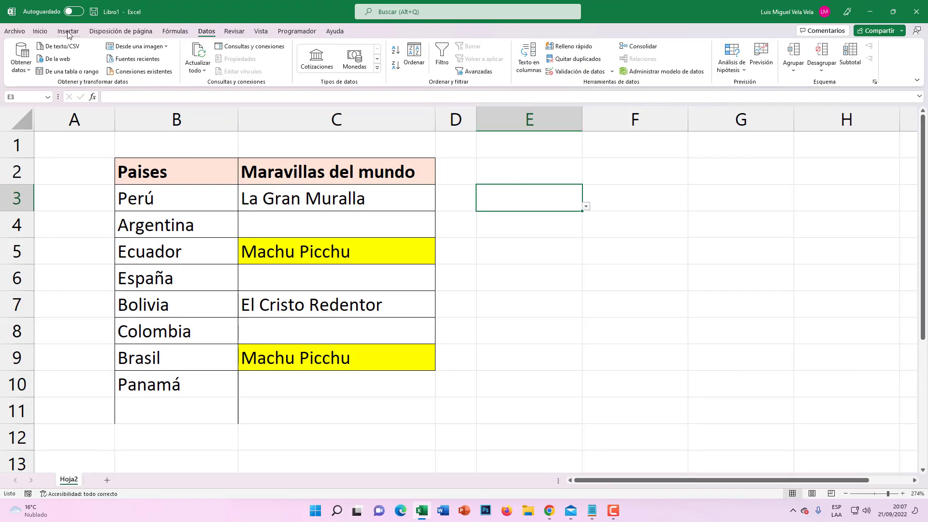
click(68, 32)
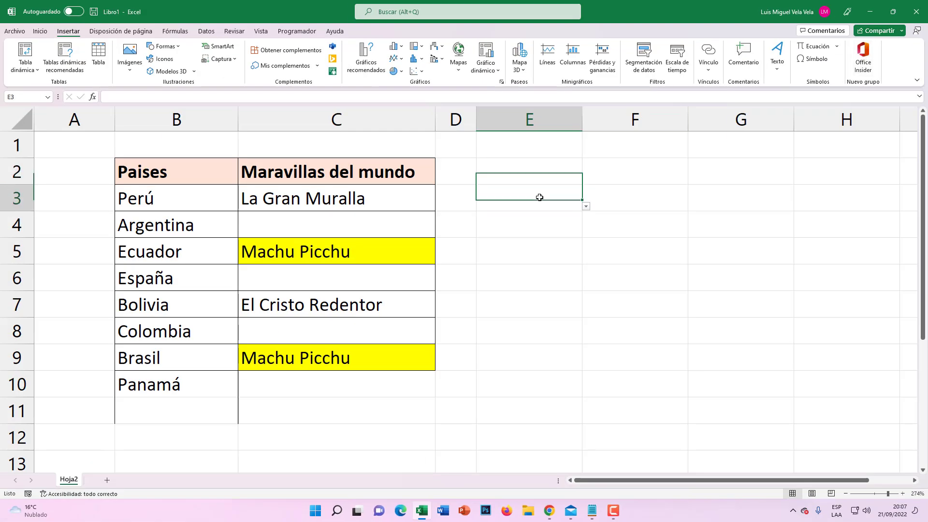
click(618, 201)
click(594, 177)
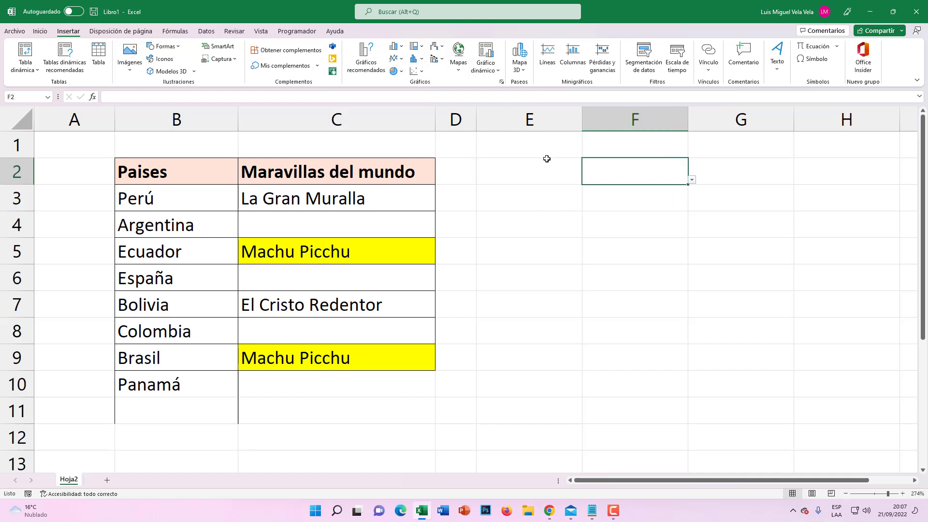
click(556, 162)
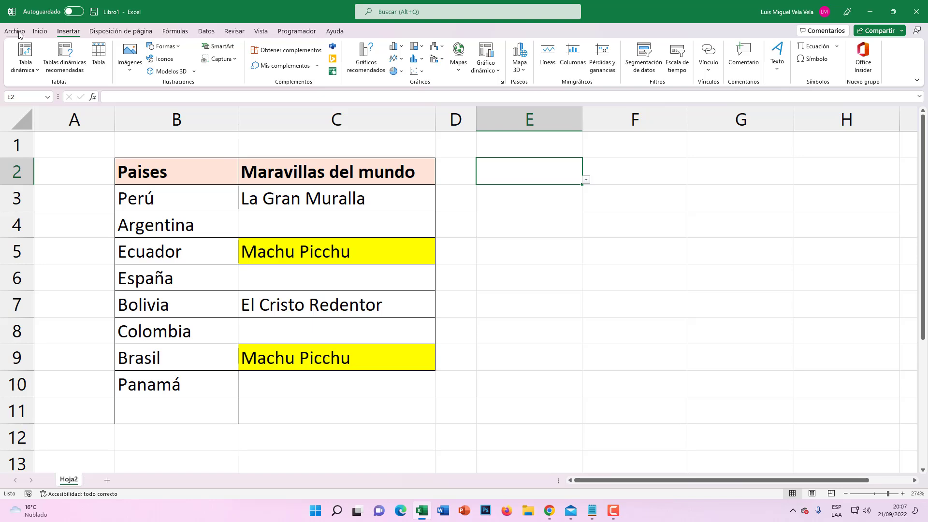
- View the Account product information, return to the sheet, then bring up Excel Options
click(15, 31)
click(32, 450)
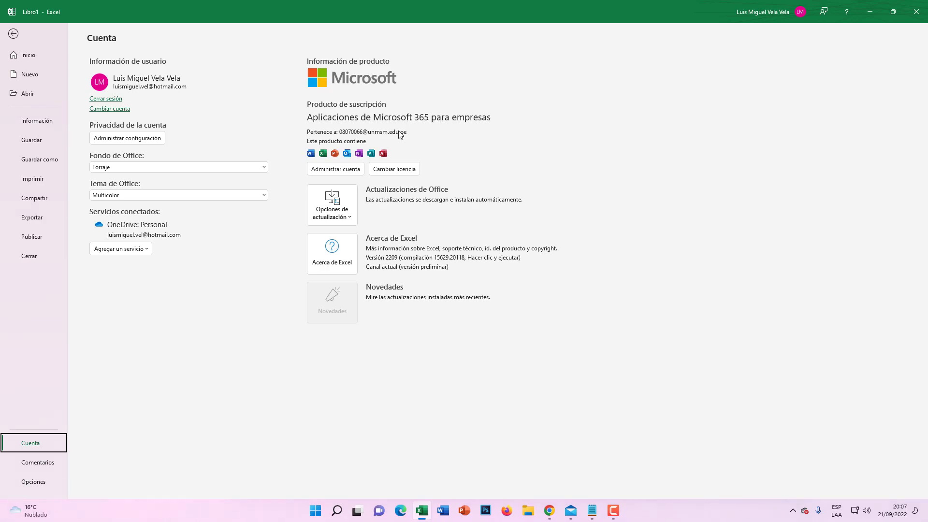
key(Escape)
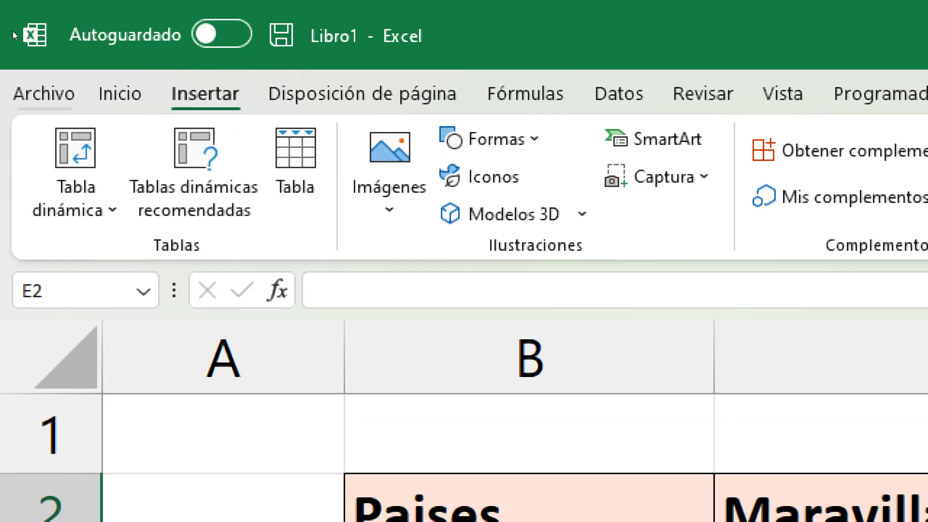
click(15, 31)
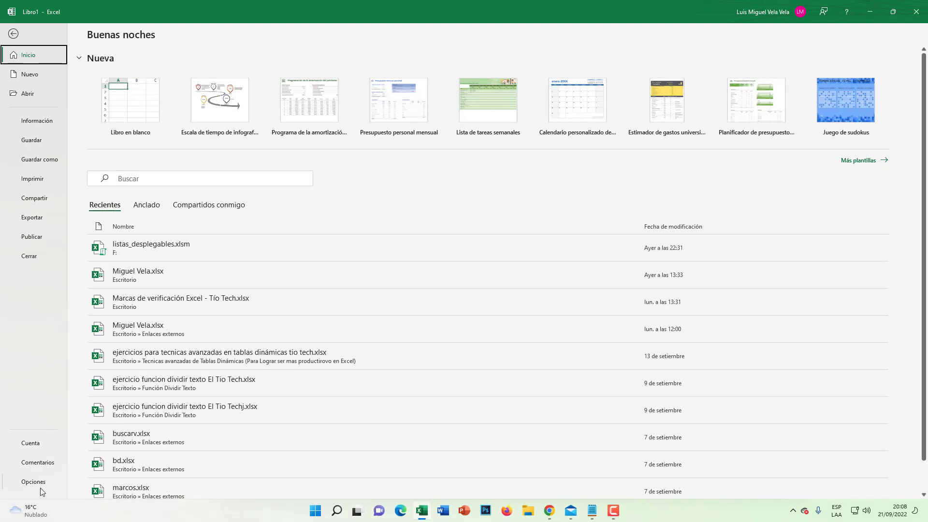
click(39, 483)
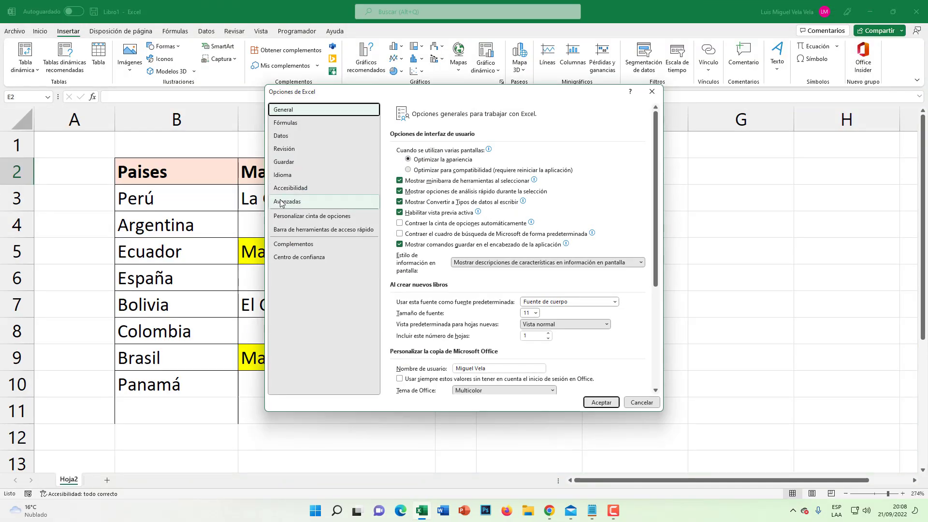
- Show All Commands on the Customize Ribbon page
click(297, 217)
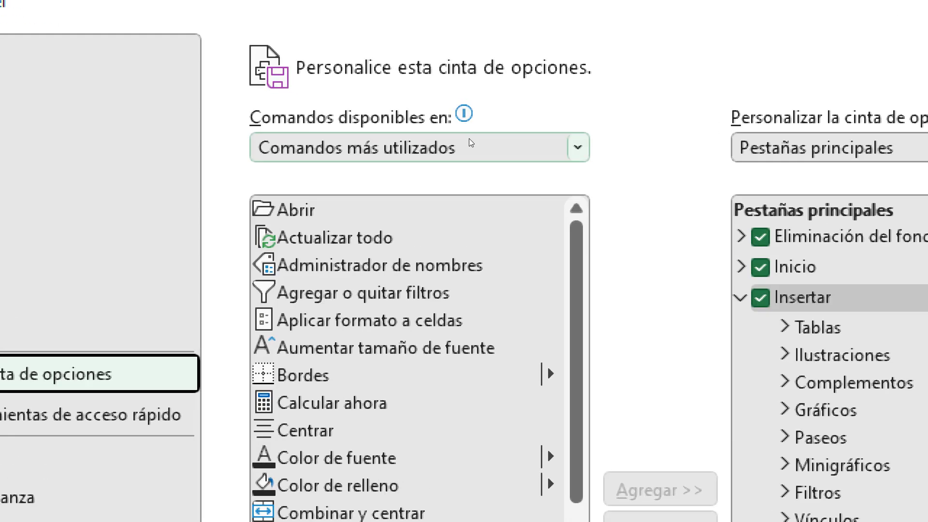
click(471, 140)
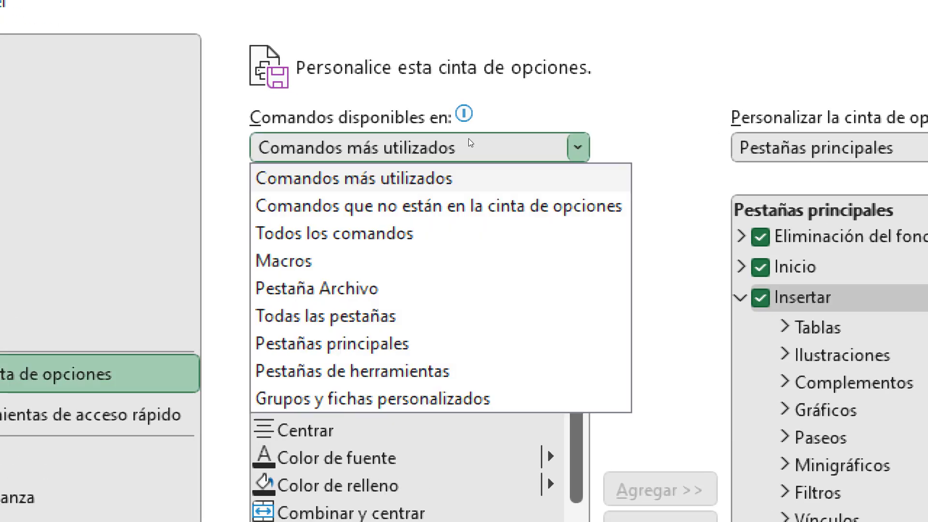
click(433, 173)
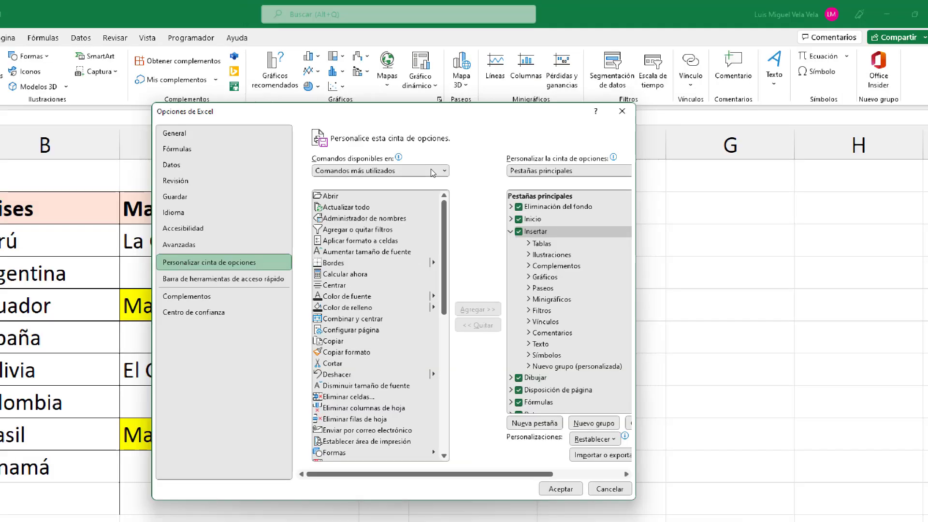
- Scroll the full commands list and select Office Insider
scroll(463, 255, down, 3)
scroll(463, 255, down, 3)
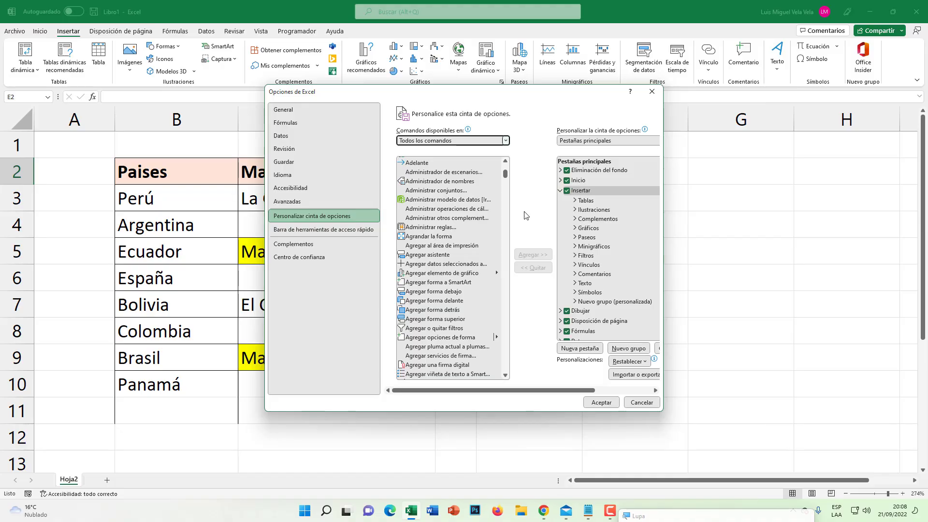
scroll(453, 266, down, 3)
scroll(452, 265, down, 5)
scroll(450, 266, down, 10)
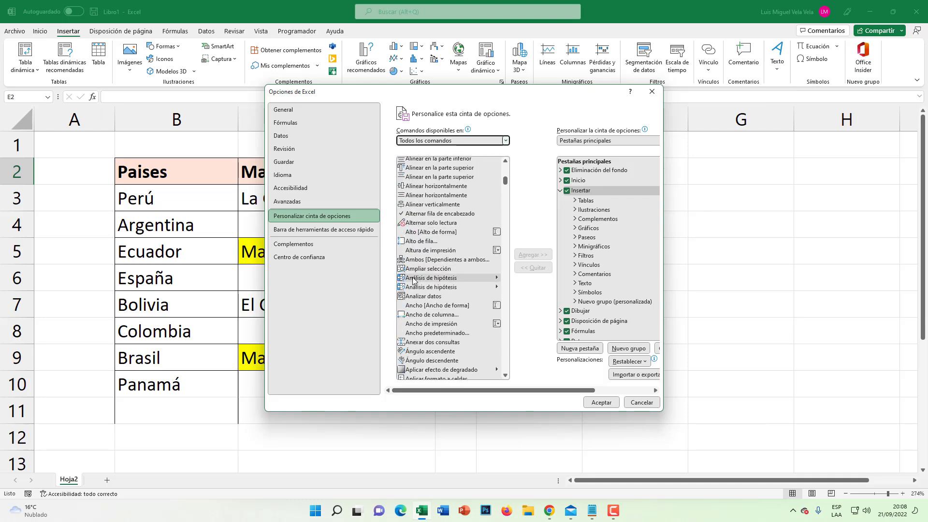
click(447, 278)
scroll(447, 290, down, 5)
key(o)
scroll(447, 296, down, 5)
key(Down)
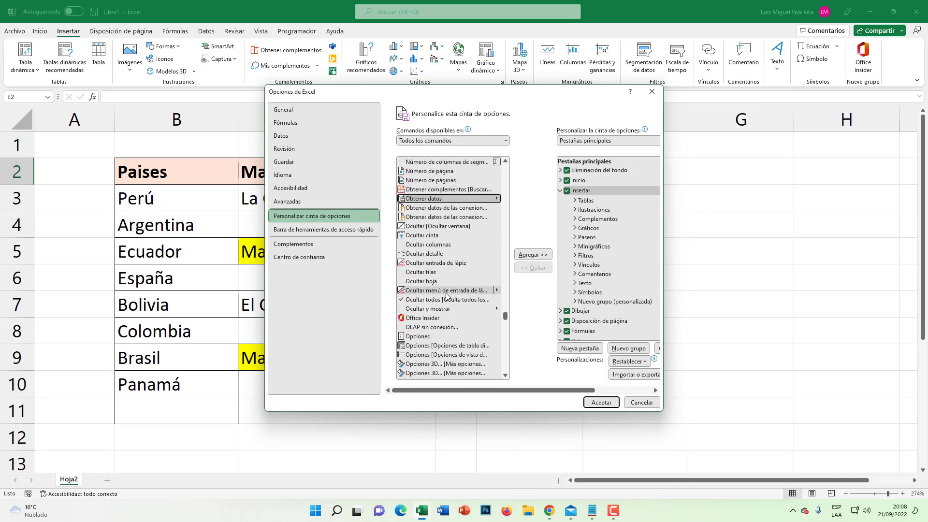
click(420, 318)
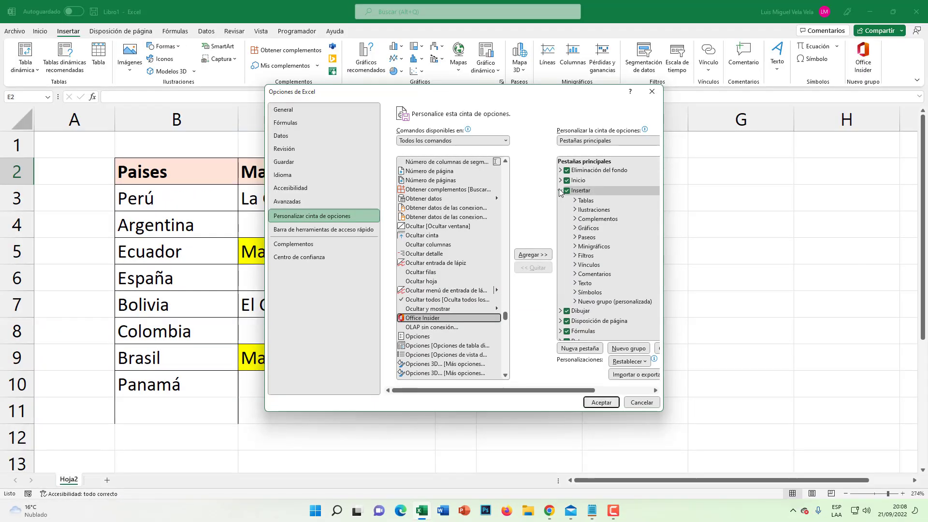
- In the ribbon tree, collapse Insertar, expand Inicio and select its Fuente group
click(560, 191)
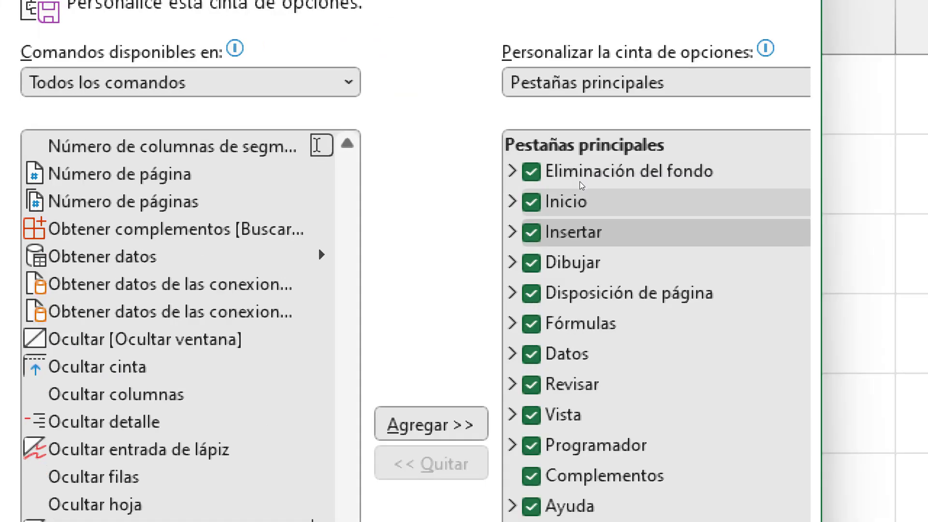
click(583, 180)
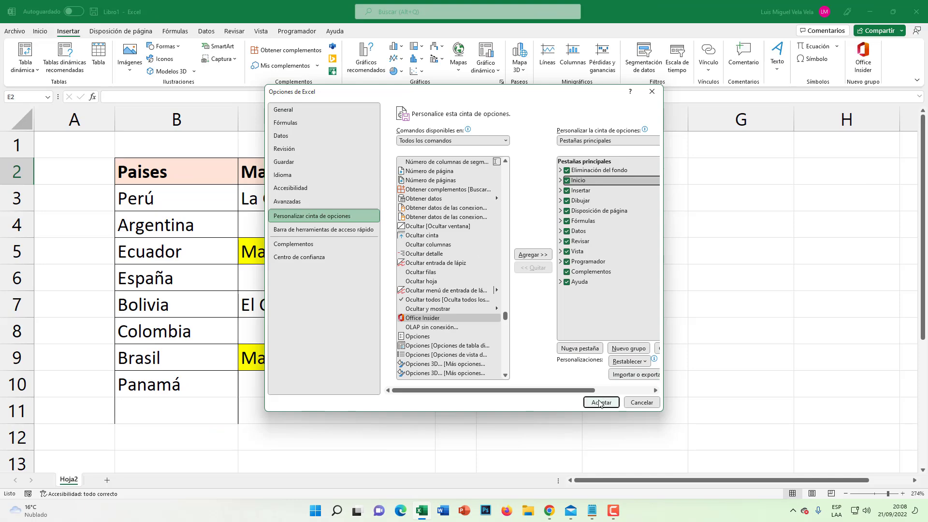
mouse_move(585, 390)
mouse_down()
mouse_move(636, 391)
mouse_move(590, 384)
mouse_up()
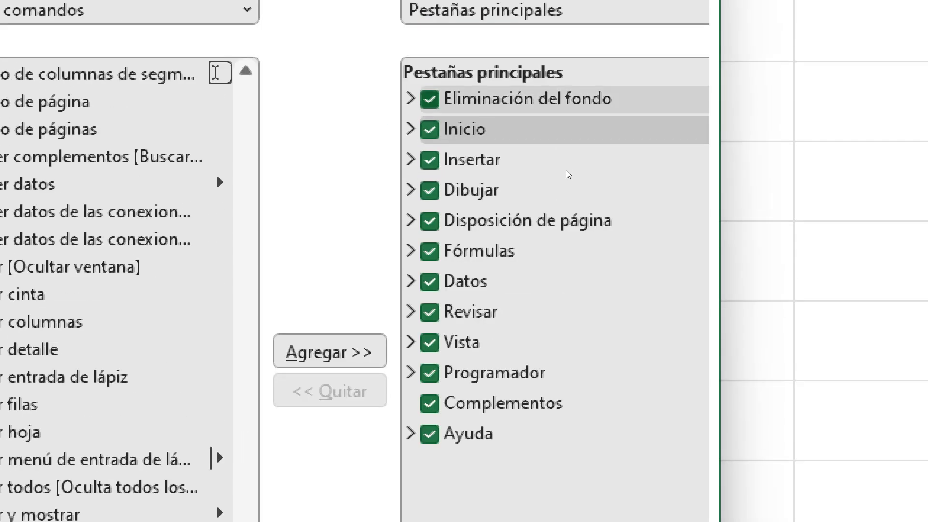
key(Right)
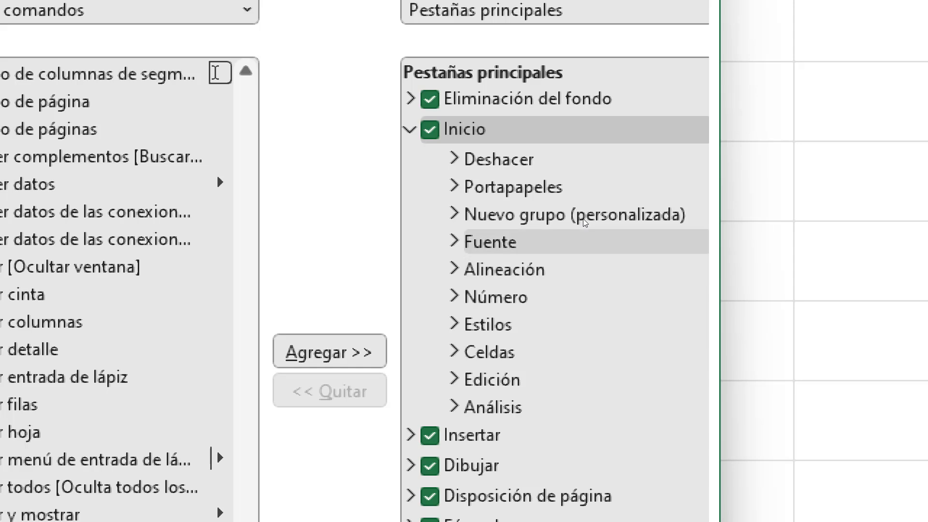
click(595, 244)
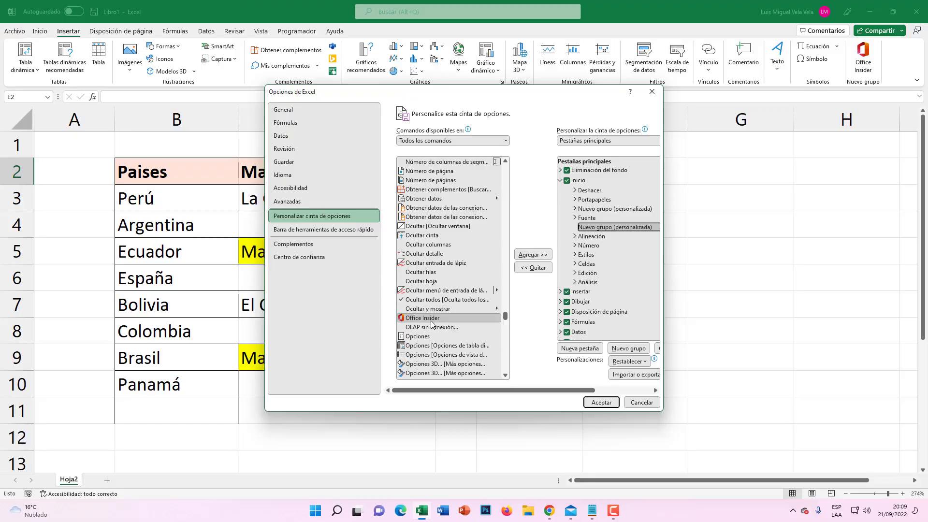
- Add Office Insider to the new custom group after Fuente and apply the ribbon changes
click(423, 317)
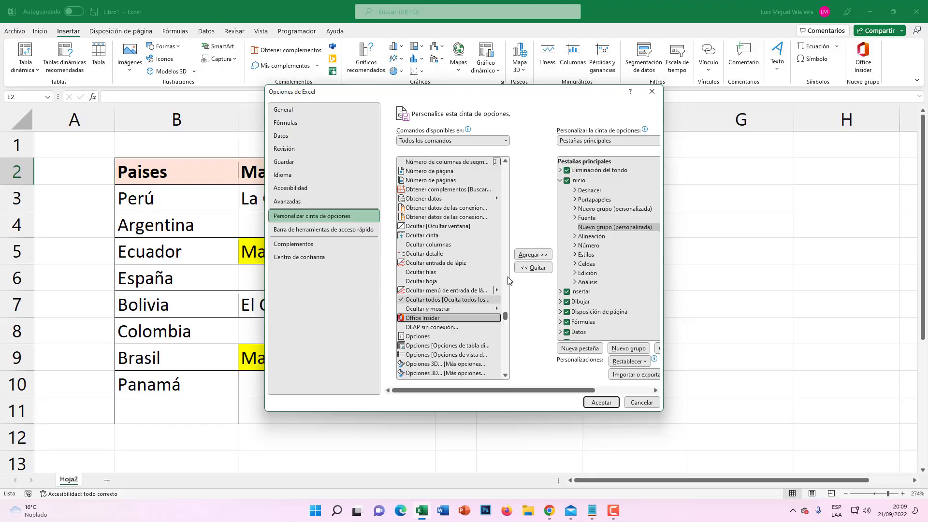
click(540, 256)
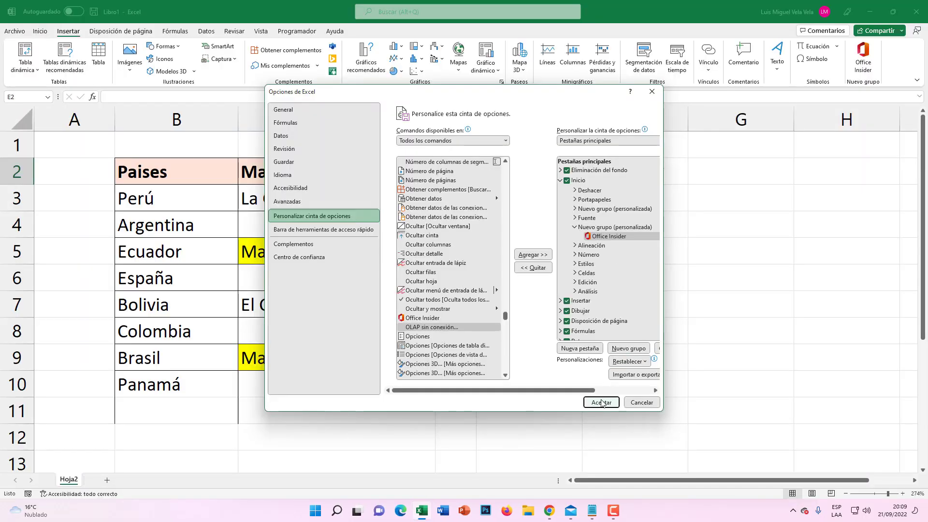
click(602, 403)
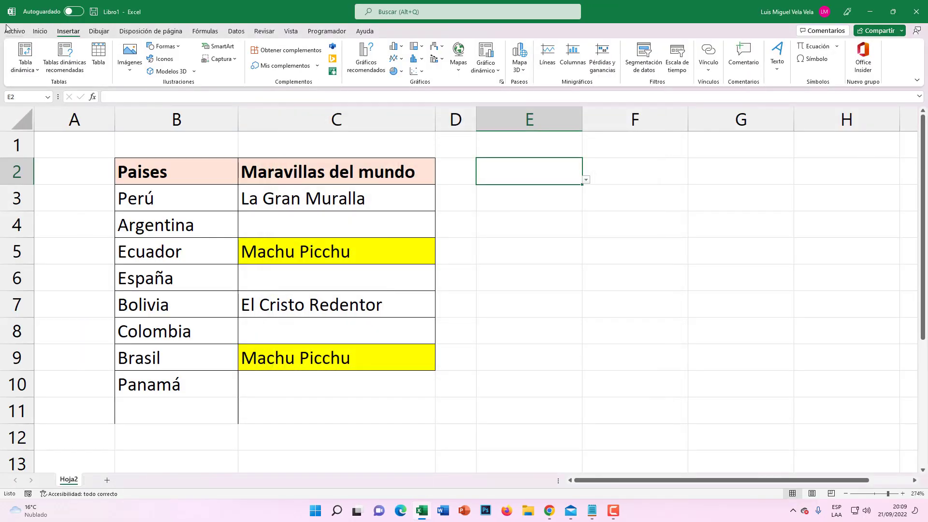
- From Inicio's Office Insider button, choose Canal actual (versión preliminar) and accept the program terms
click(40, 31)
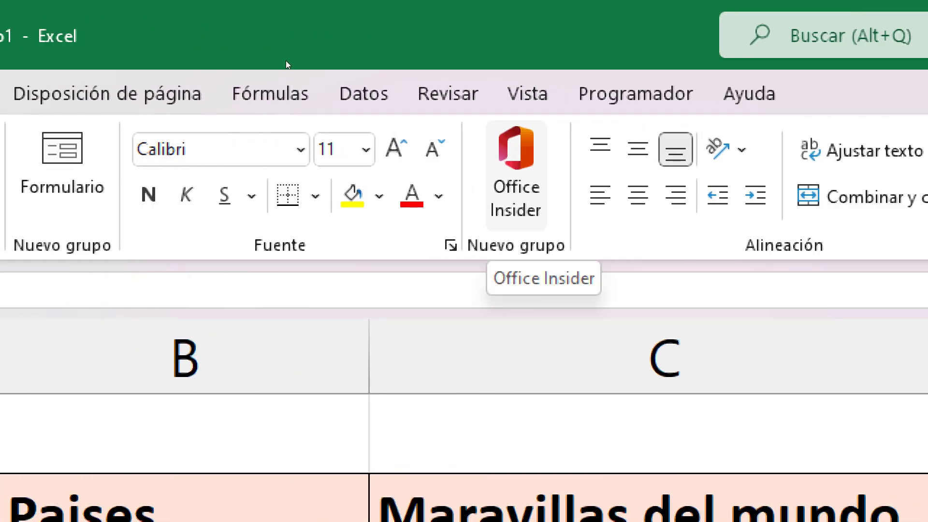
click(516, 174)
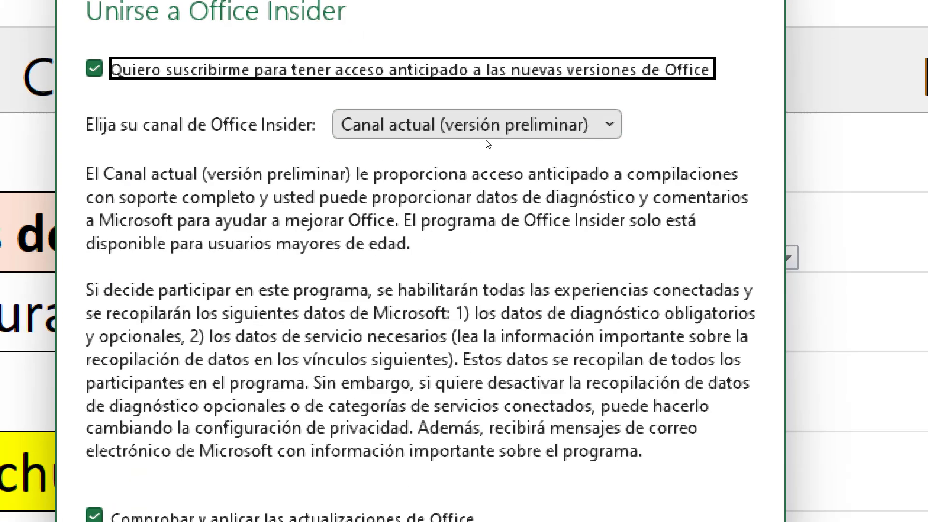
click(485, 137)
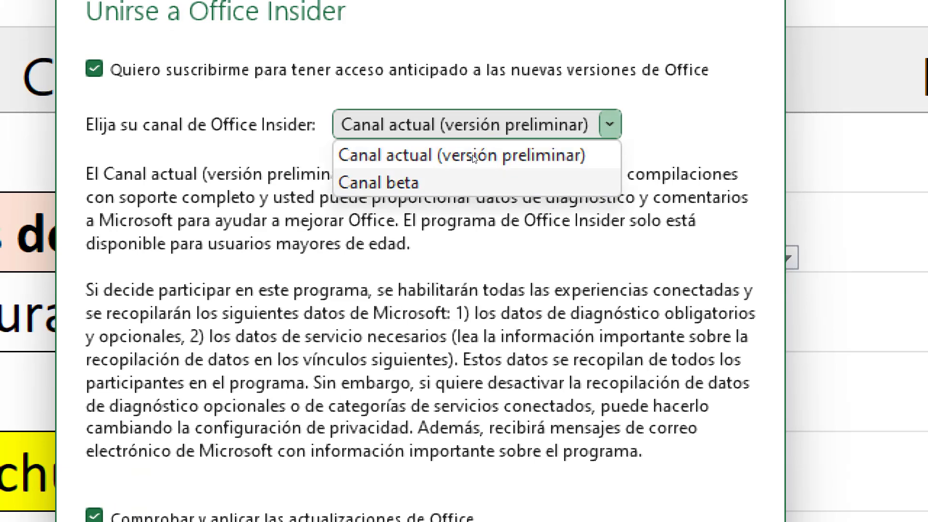
key(Down)
key(Up)
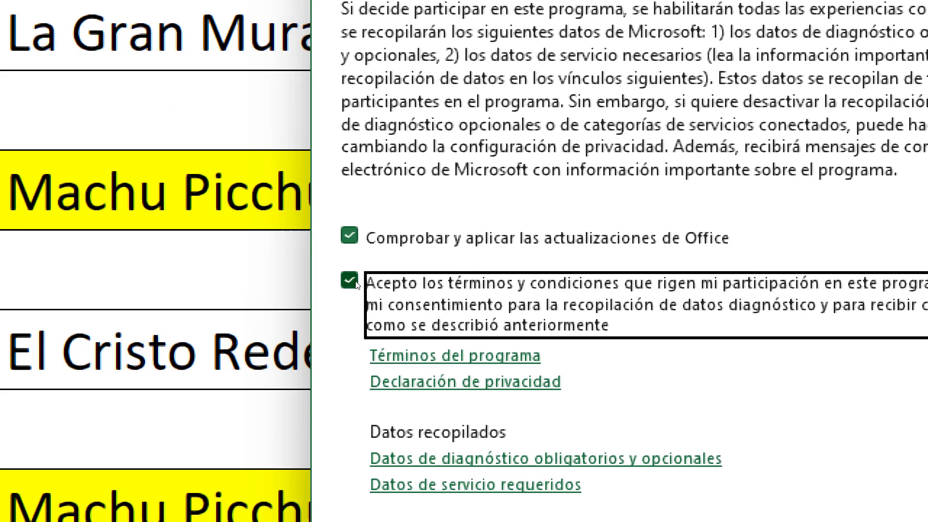
click(358, 283)
click(358, 283)
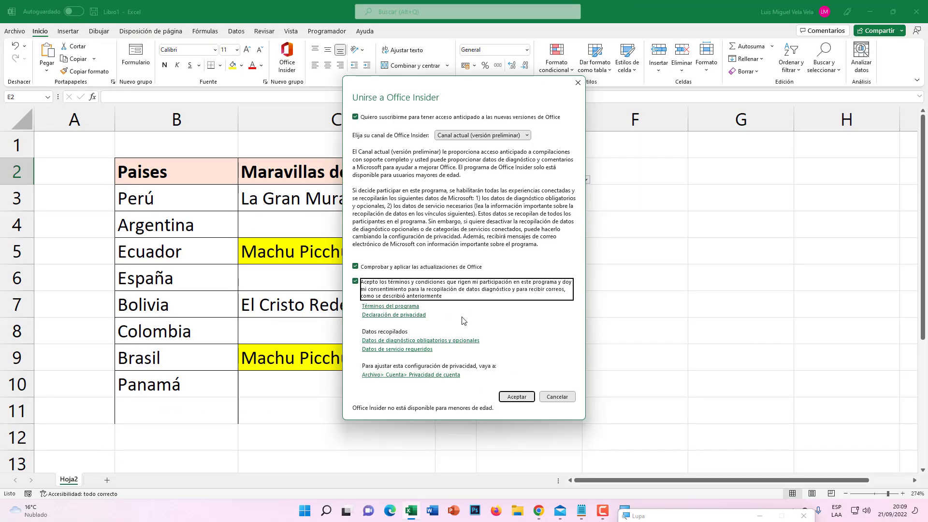
key(super+Escape)
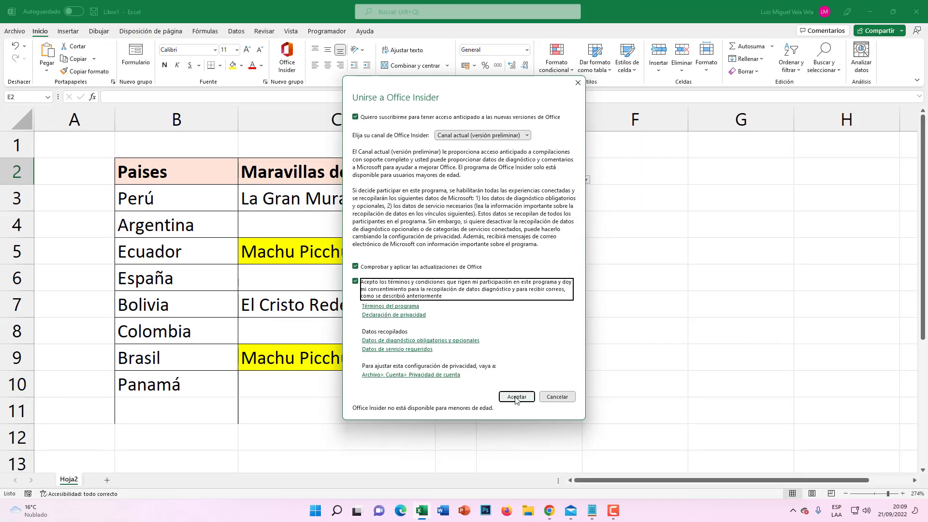
- Confirm the Office Insider sign-up and dismiss the 'Una barra de herramientas solo para usted' popup
click(517, 398)
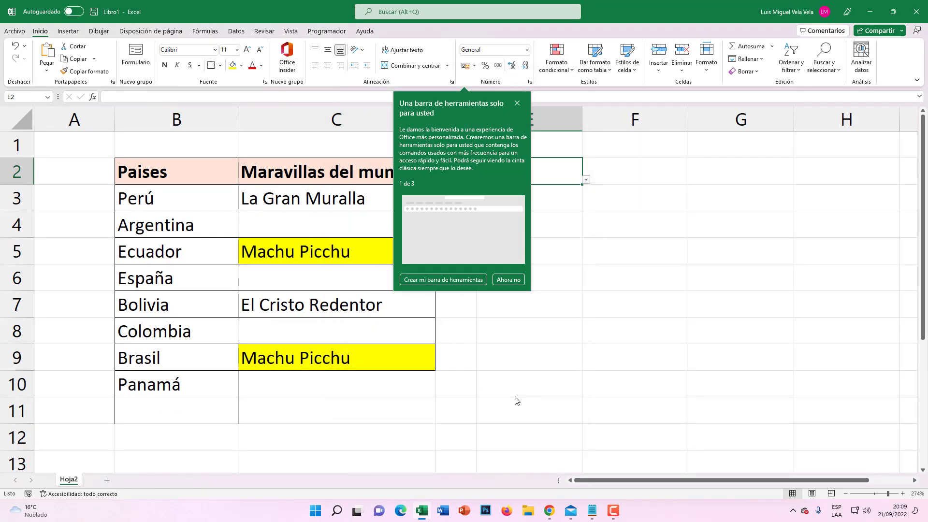
click(516, 103)
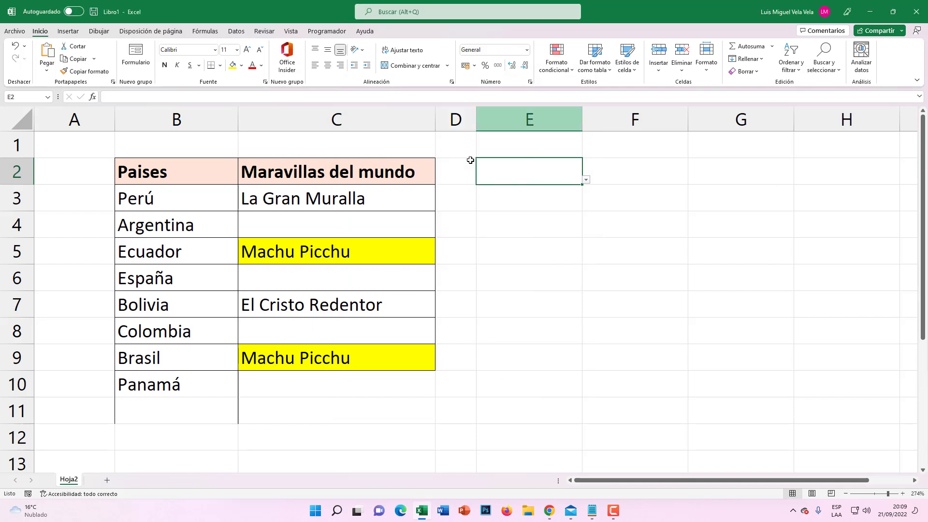